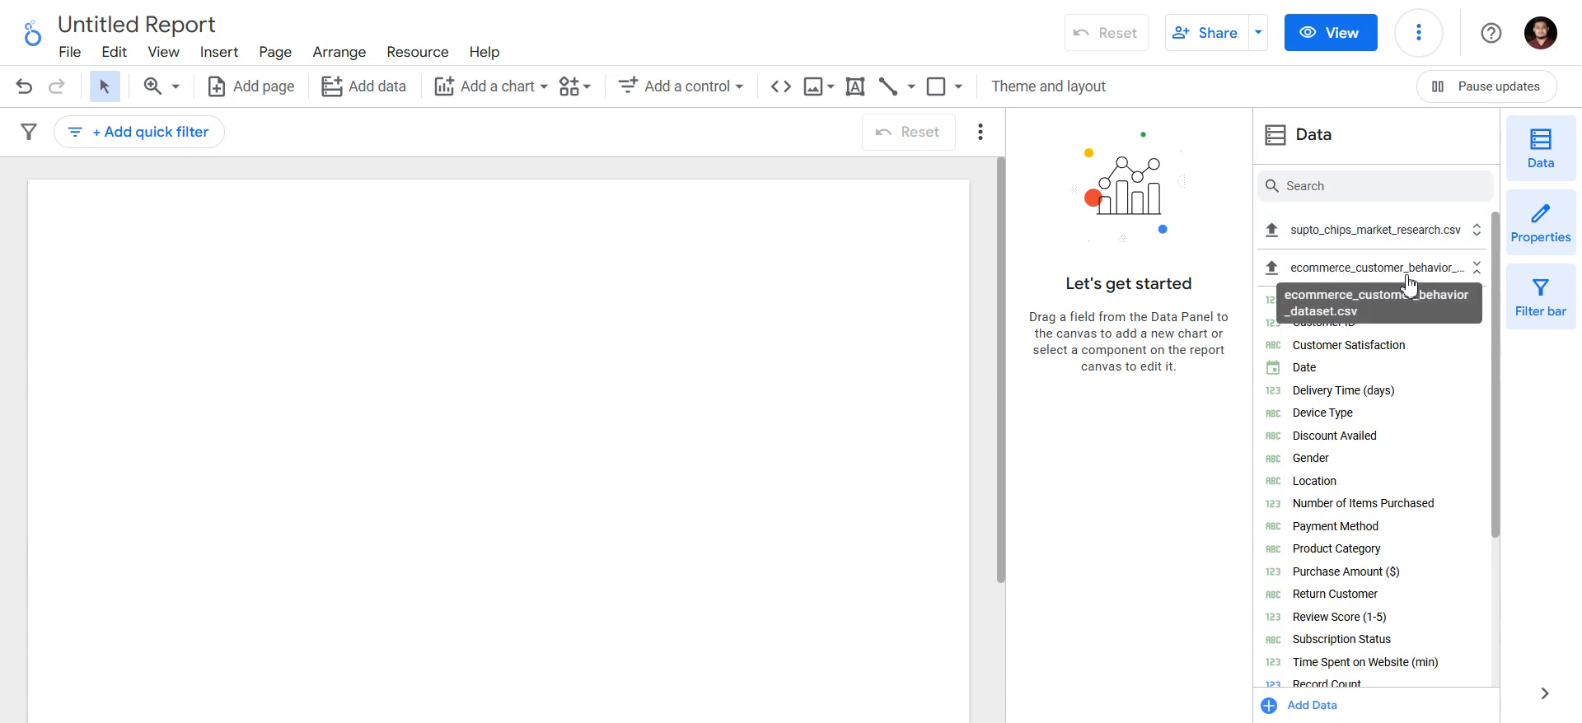
{"action": "left_click", "coordinate": [1473, 274]}
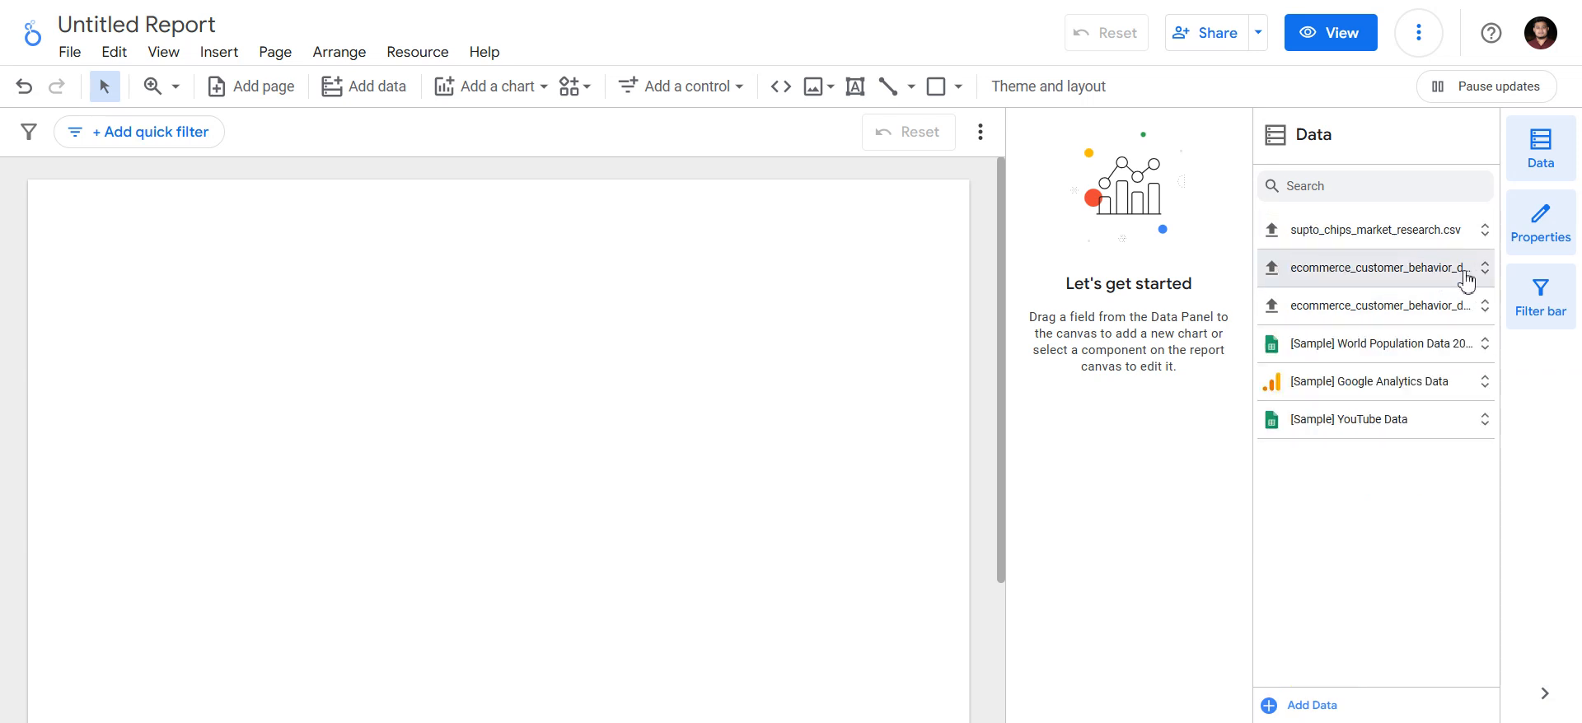
{"action": "left_click", "coordinate": [1487, 272]}
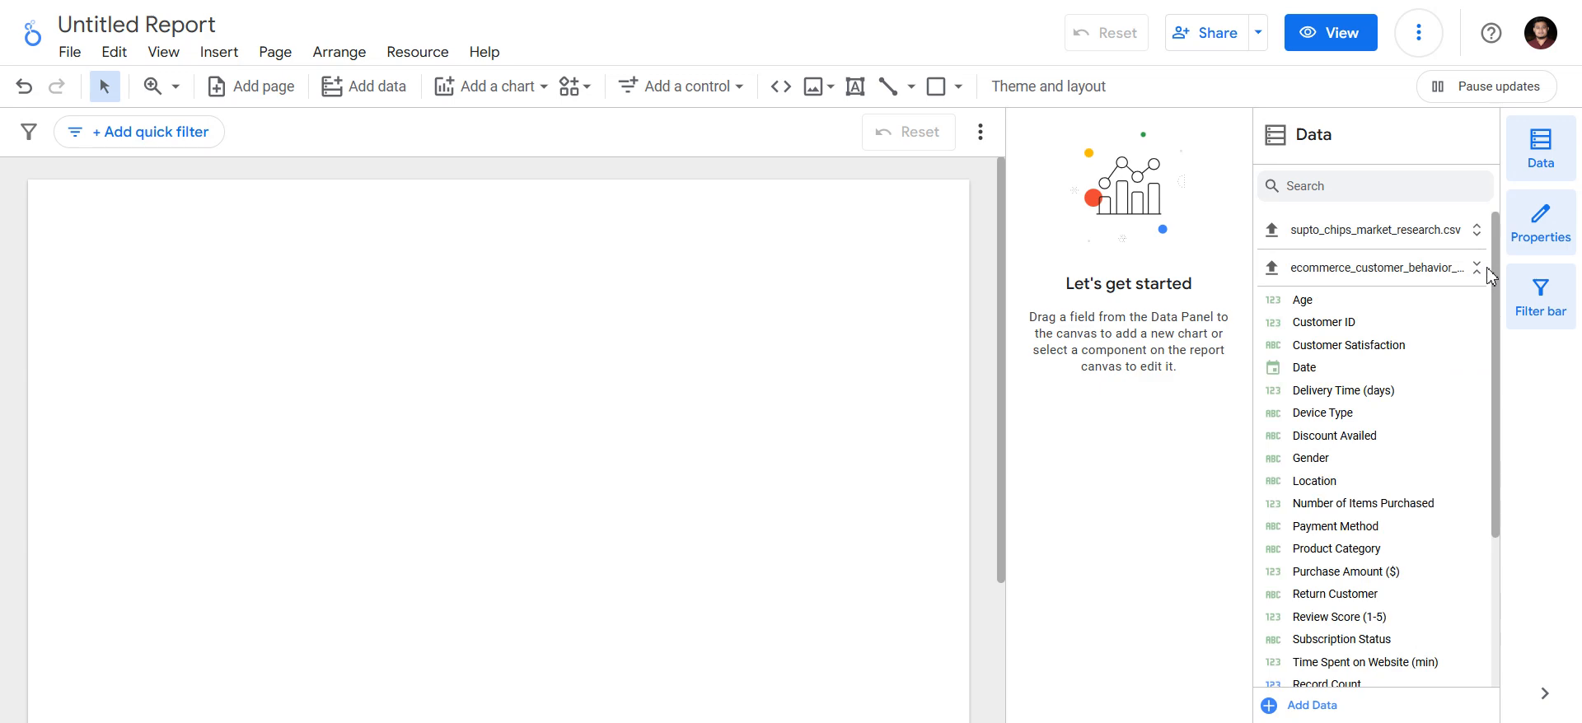
{"action": "scroll", "coordinate": [1460, 338], "scroll_direction": "down", "scroll_amount": 3}
{"action": "scroll", "coordinate": [1464, 336], "scroll_direction": "up", "scroll_amount": 2}
Add a standard scorecard to the upper part of the blank report page and enlarge it
{"action": "left_click", "coordinate": [489, 93]}
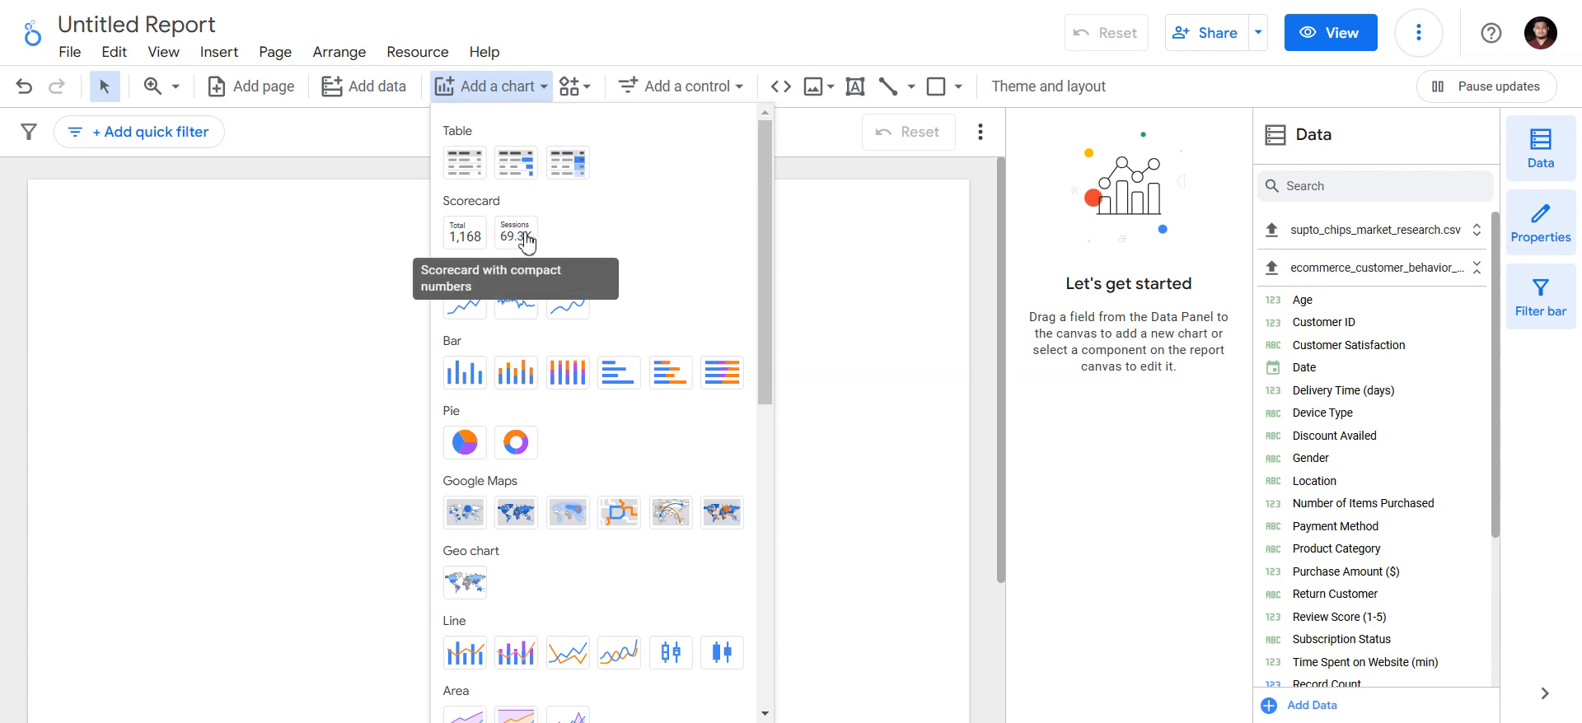
{"action": "left_click", "coordinate": [461, 235]}
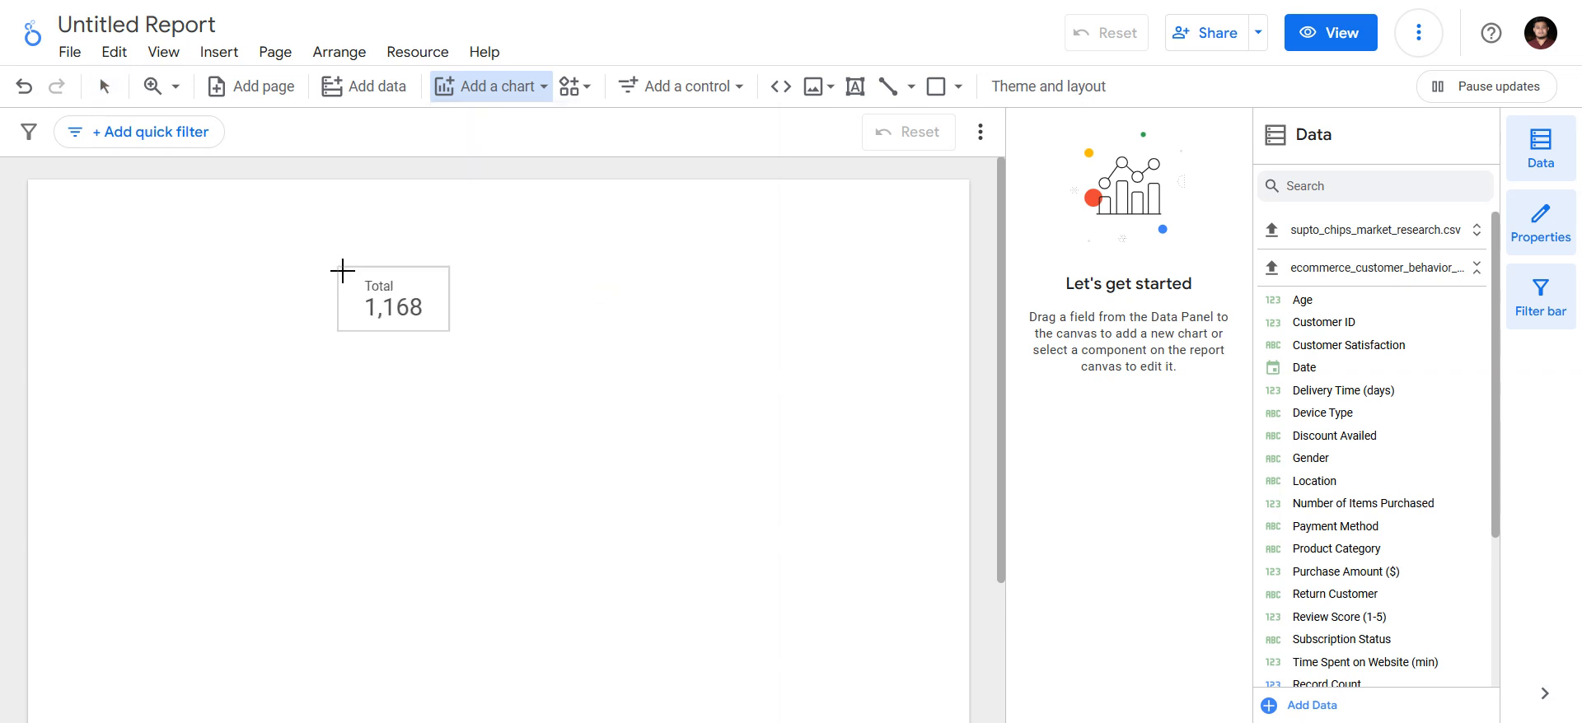
{"action": "key", "text": "Escape"}
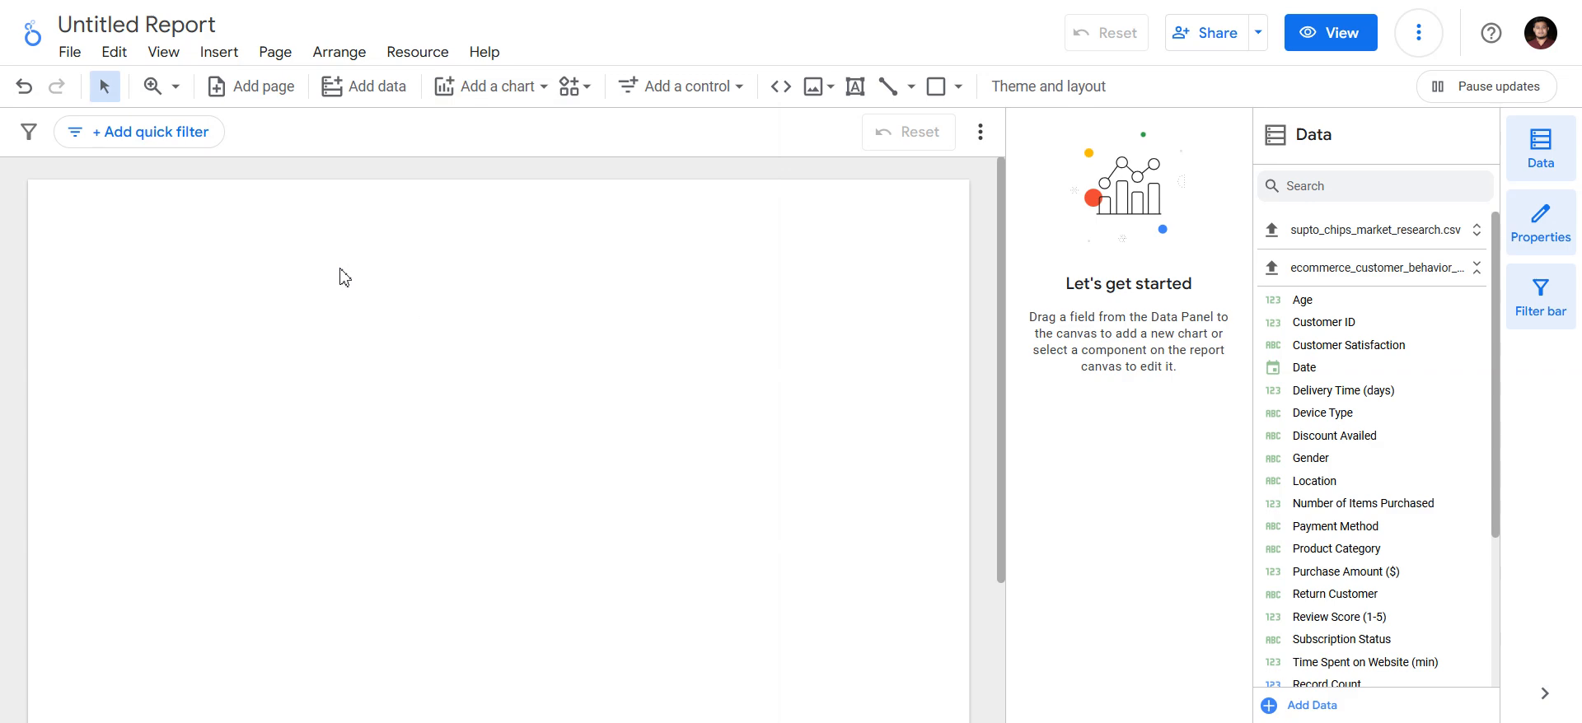
{"action": "left_click", "coordinate": [339, 269]}
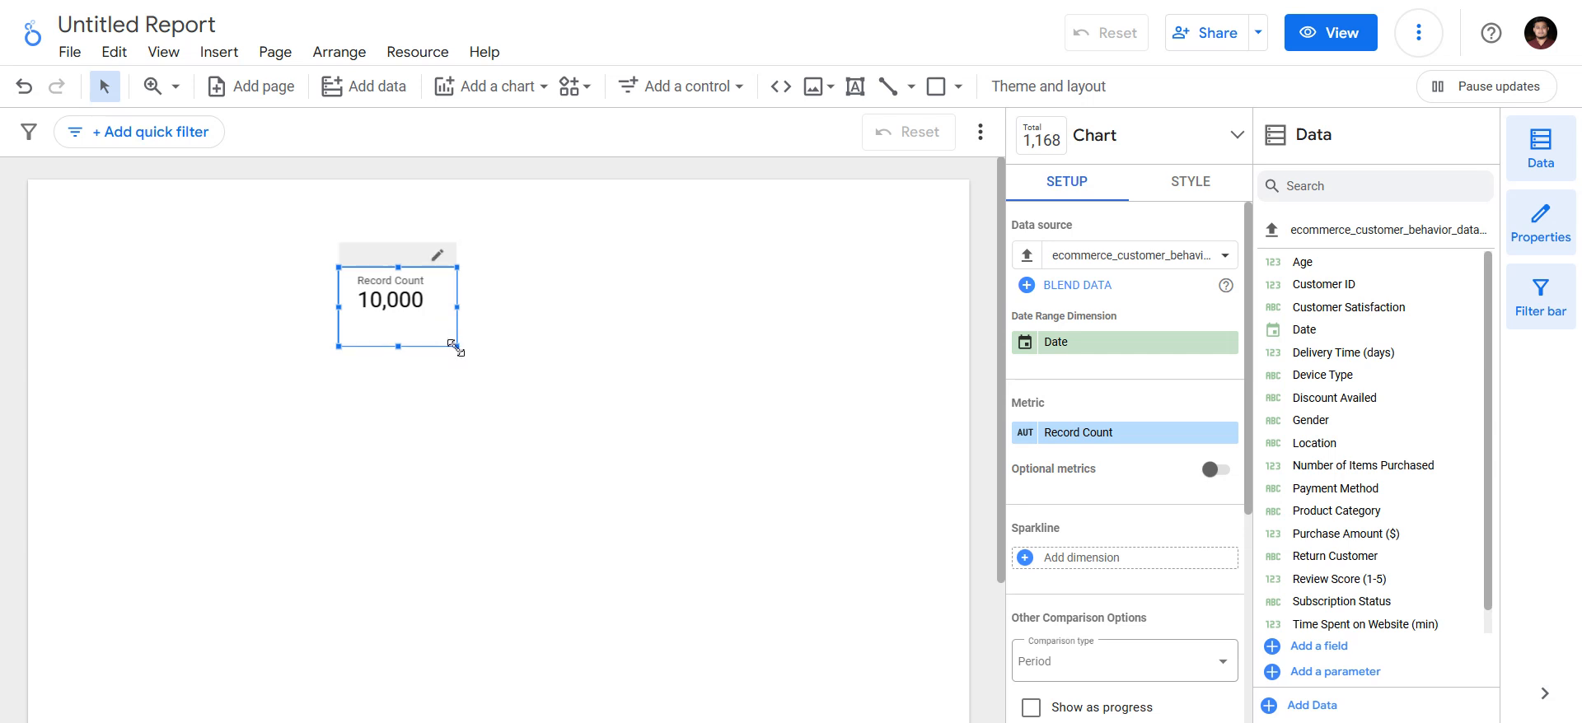
{"action": "left_click_drag", "start_coordinate": [456, 347], "coordinate": [544, 378]}
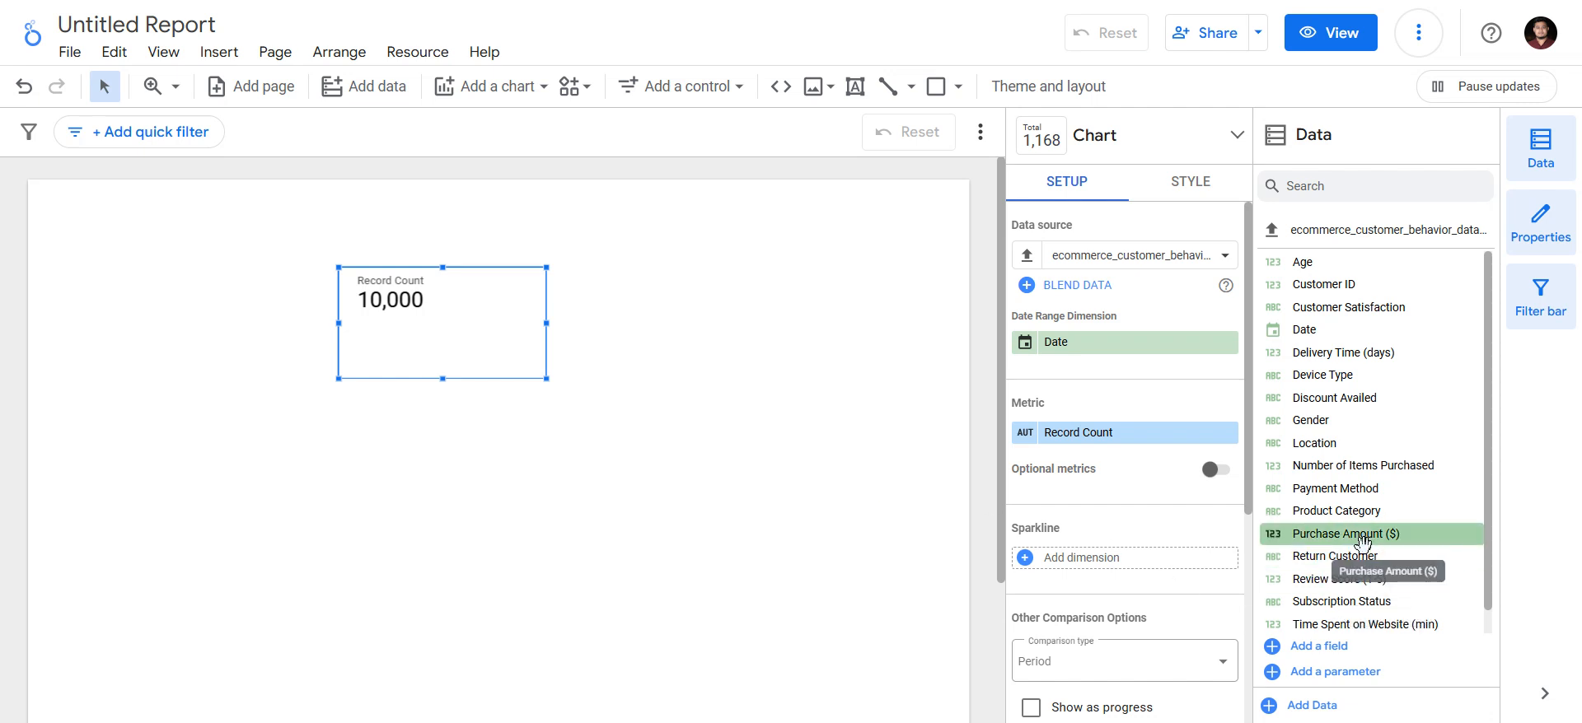
Make Purchase Amount ($) the scorecard's metric and set its aggregation to Average
{"action": "left_click_drag", "start_coordinate": [1362, 542], "coordinate": [1135, 449]}
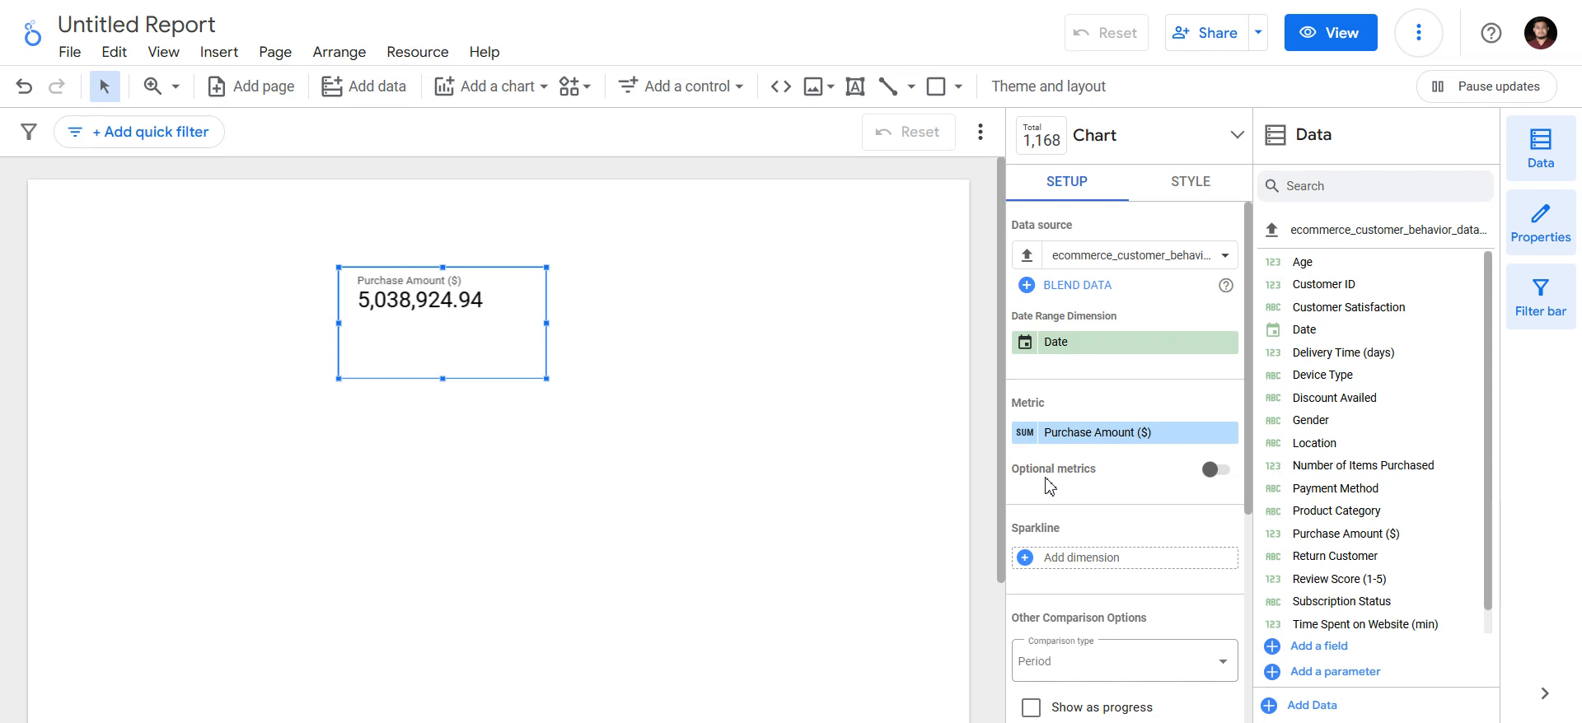
{"action": "left_click", "coordinate": [1026, 432]}
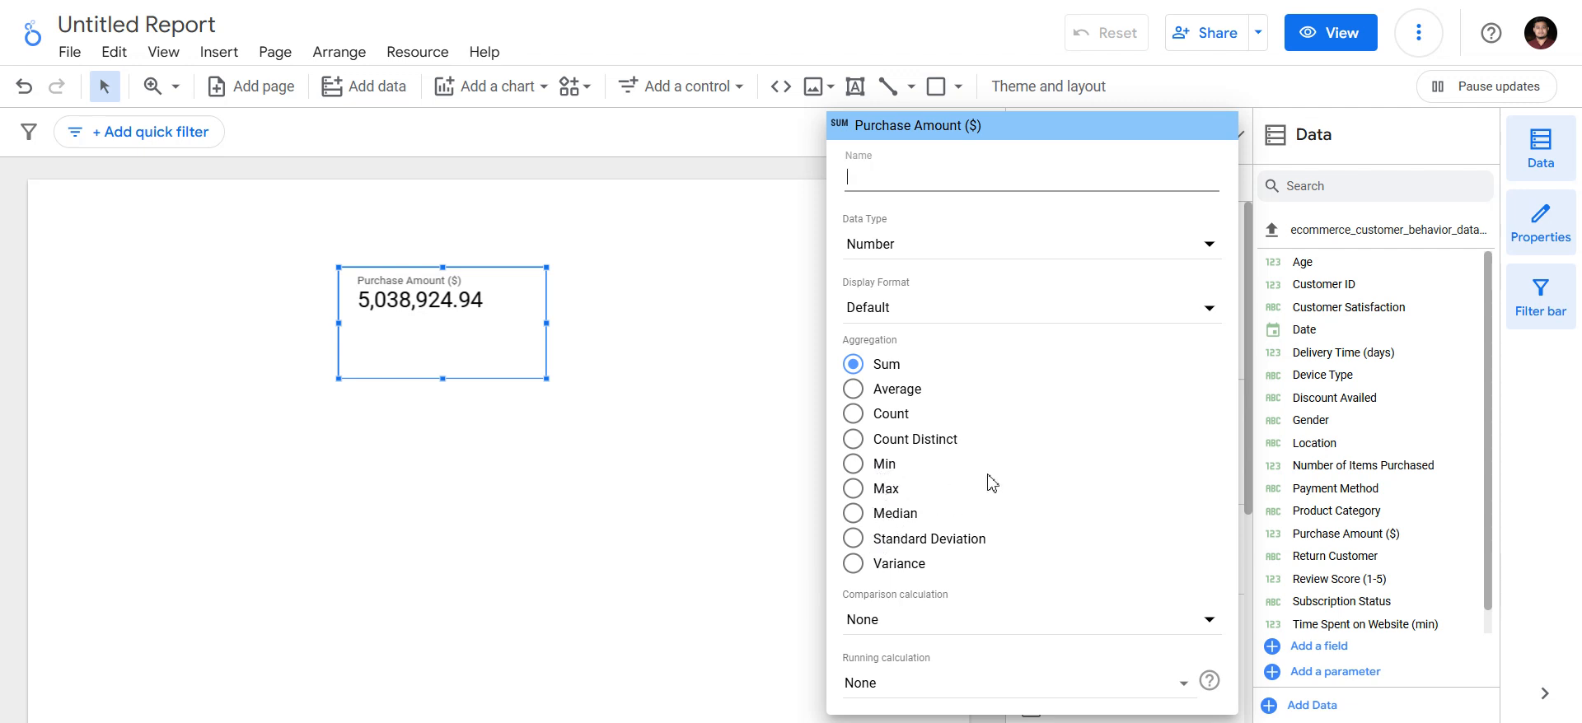
{"action": "left_click", "coordinate": [854, 390]}
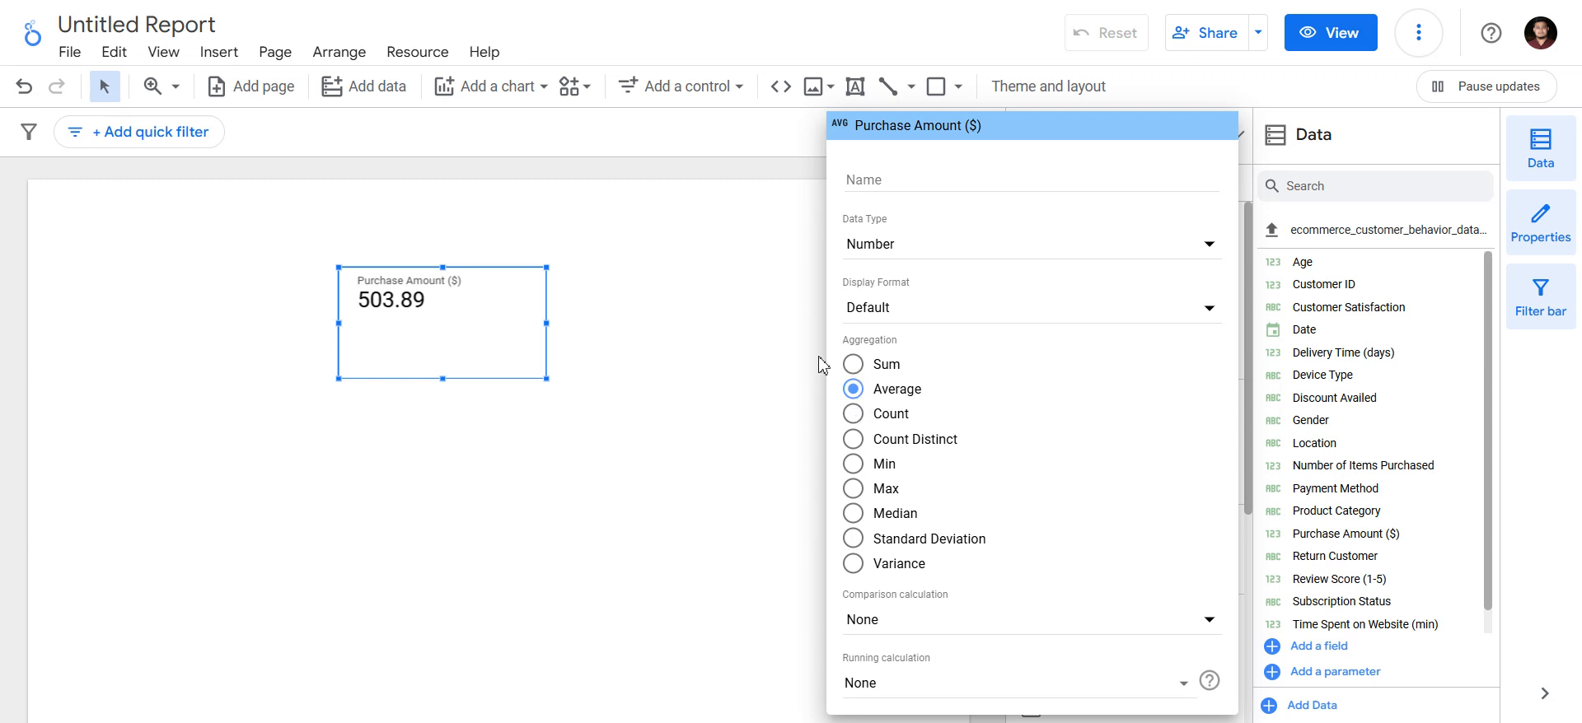
{"action": "left_click", "coordinate": [620, 377]}
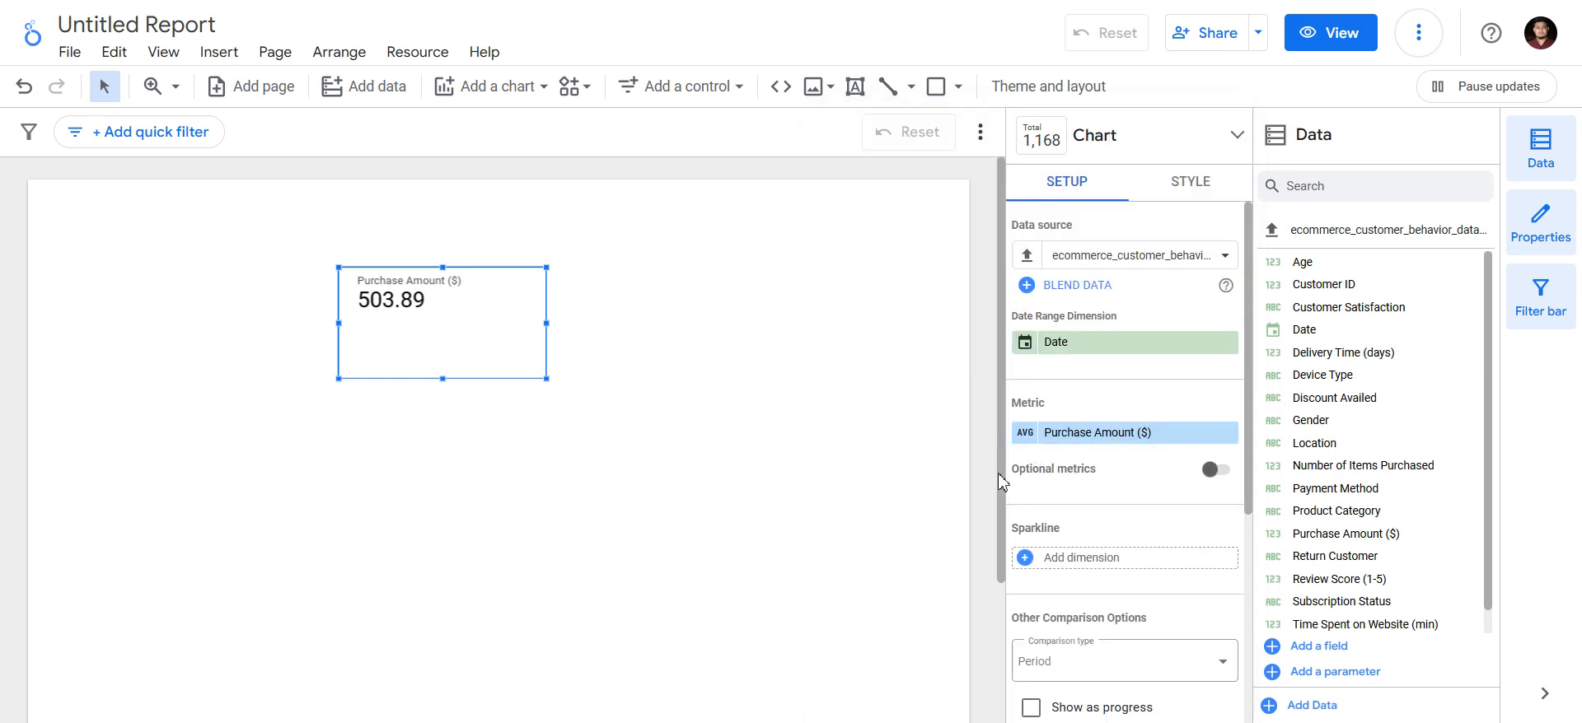
Try the scorecard's Show as progress option and leave it switched off
{"action": "scroll", "coordinate": [1120, 484], "scroll_direction": "down", "scroll_amount": 3}
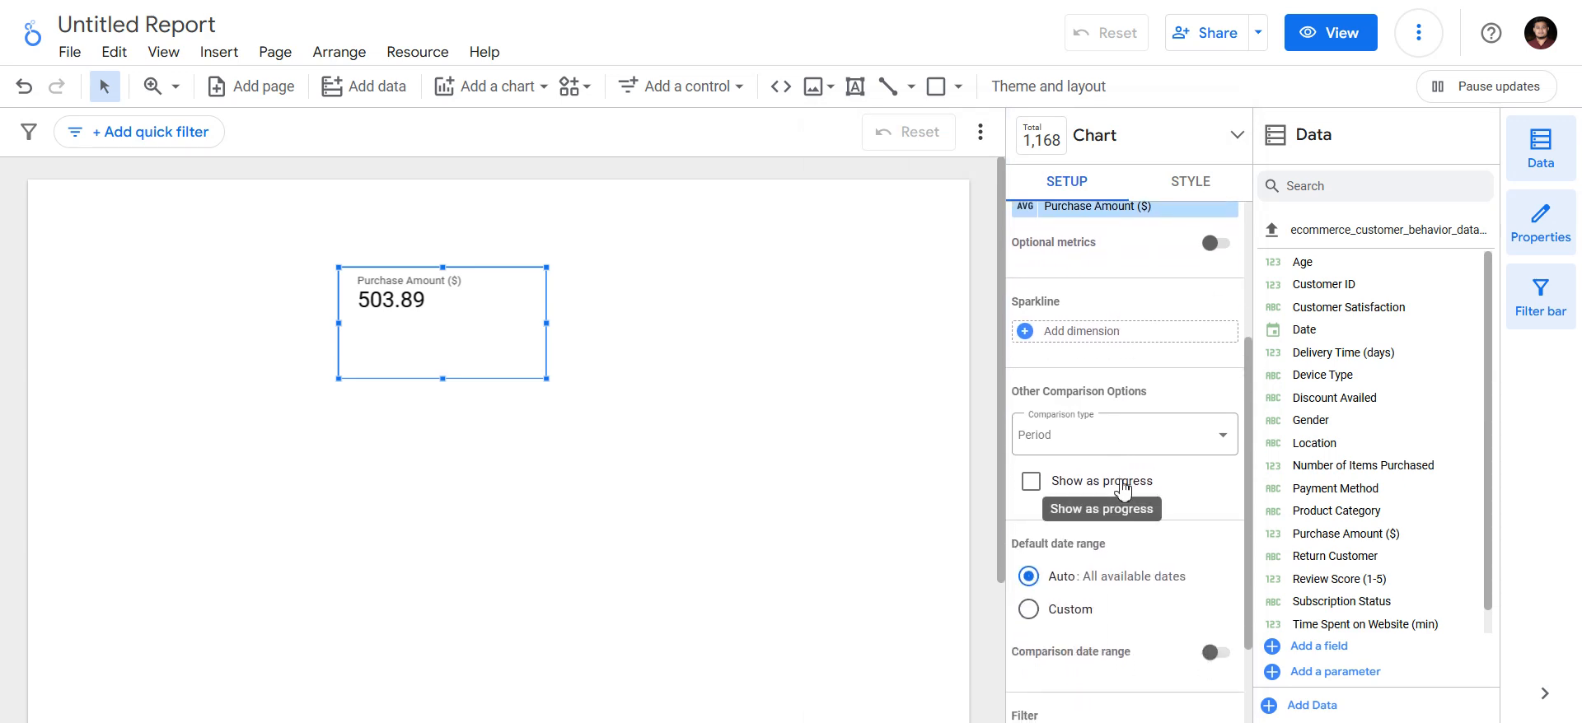
{"action": "left_click", "coordinate": [1030, 481]}
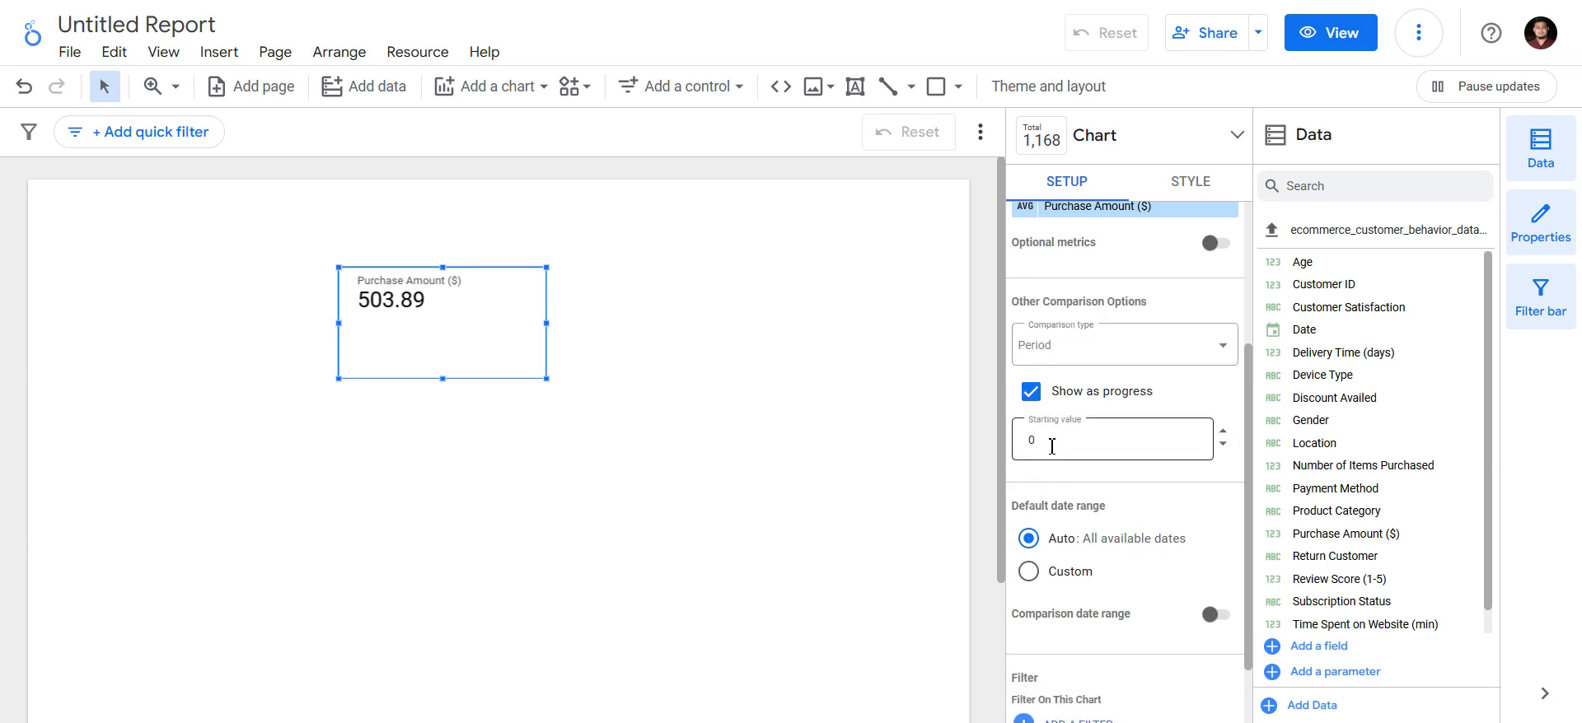
{"action": "left_click", "coordinate": [1031, 391]}
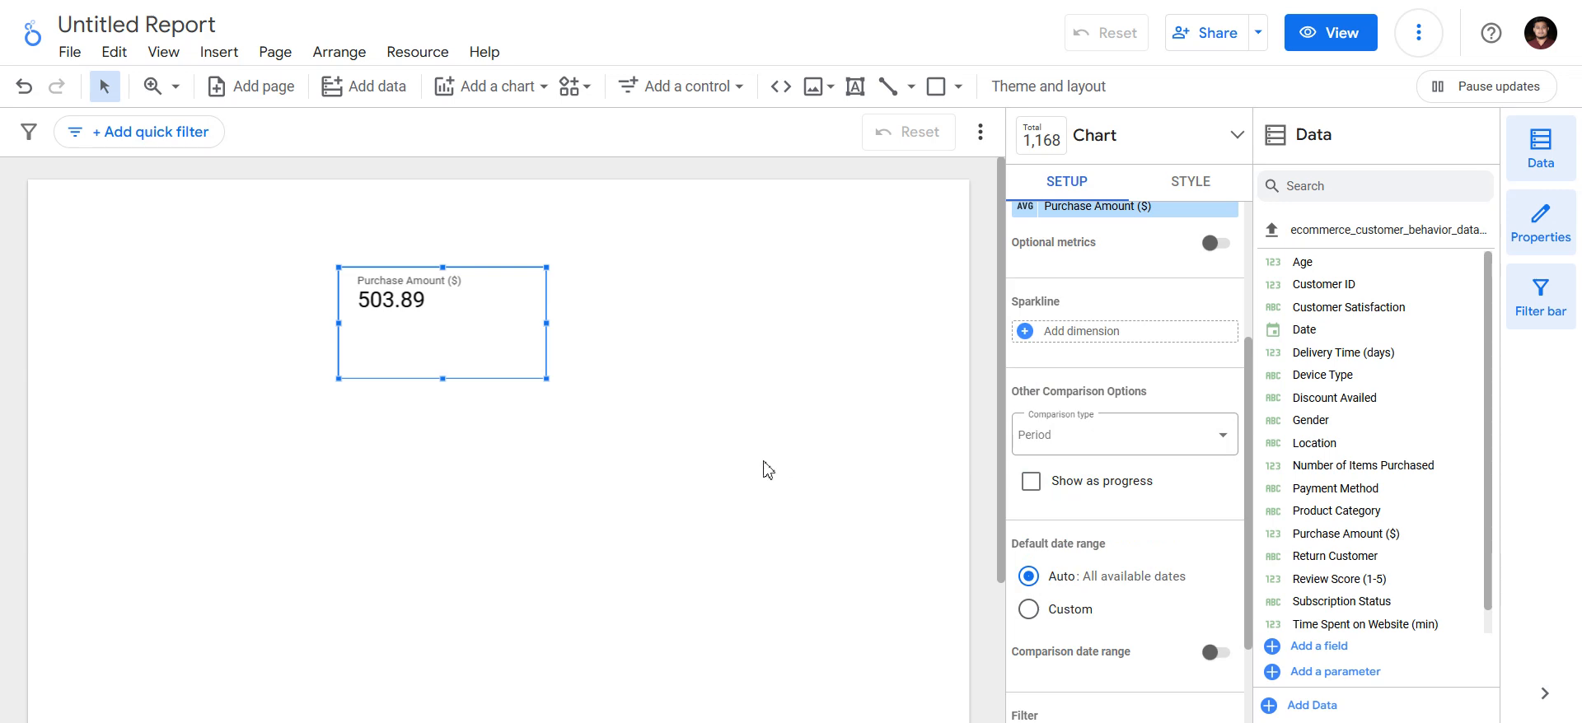
{"action": "left_click", "coordinate": [1030, 481]}
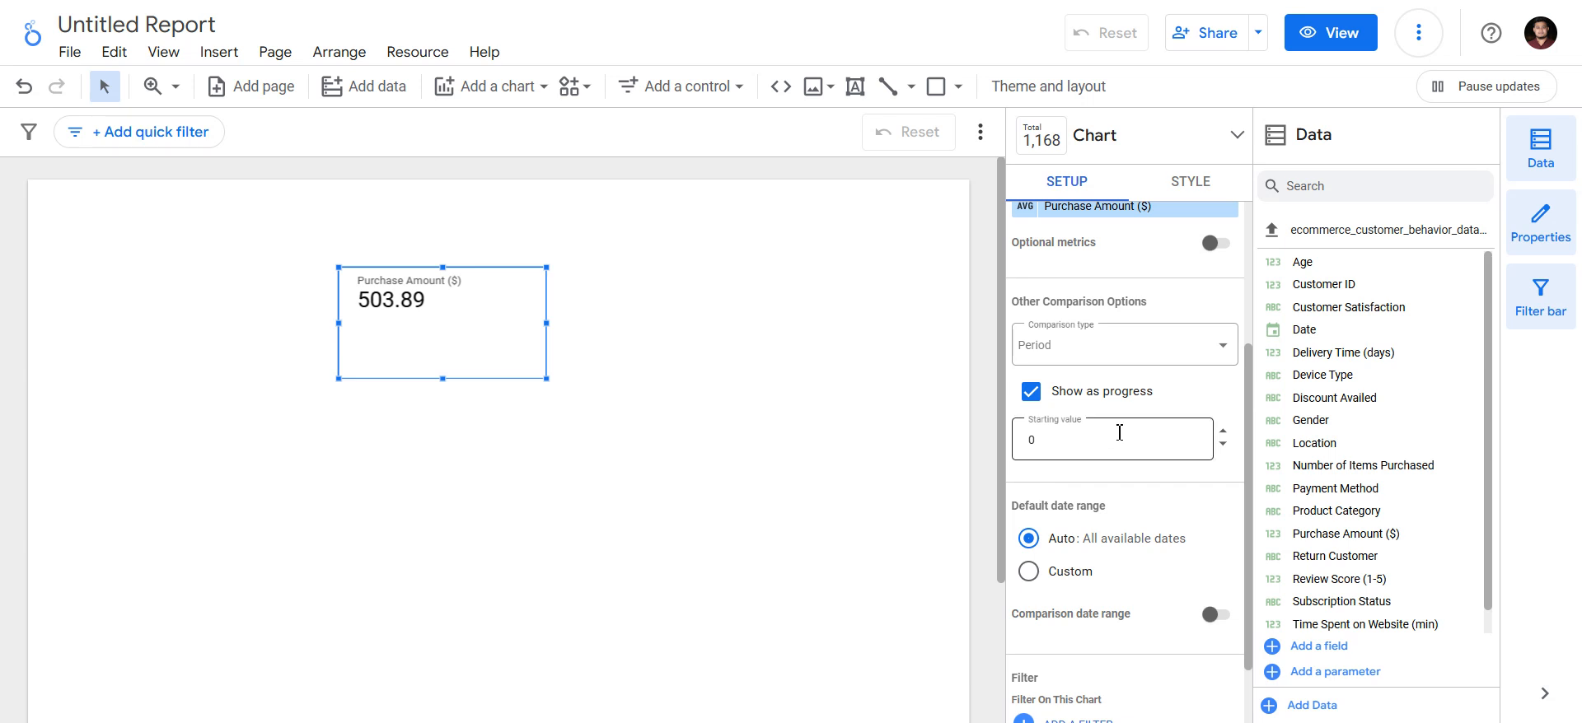
{"action": "scroll", "coordinate": [1119, 432], "scroll_direction": "down", "scroll_amount": 1}
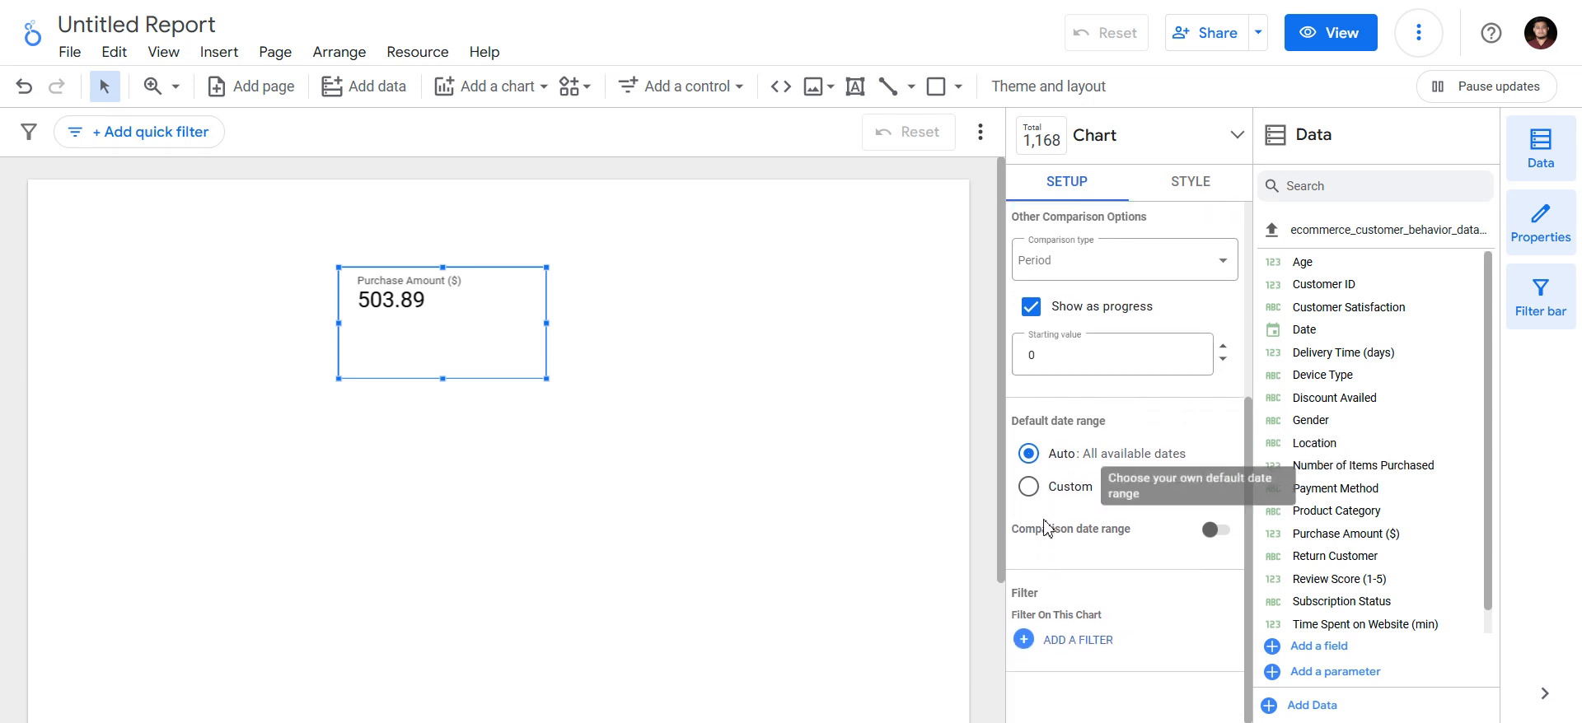
{"action": "left_click", "coordinate": [1031, 308]}
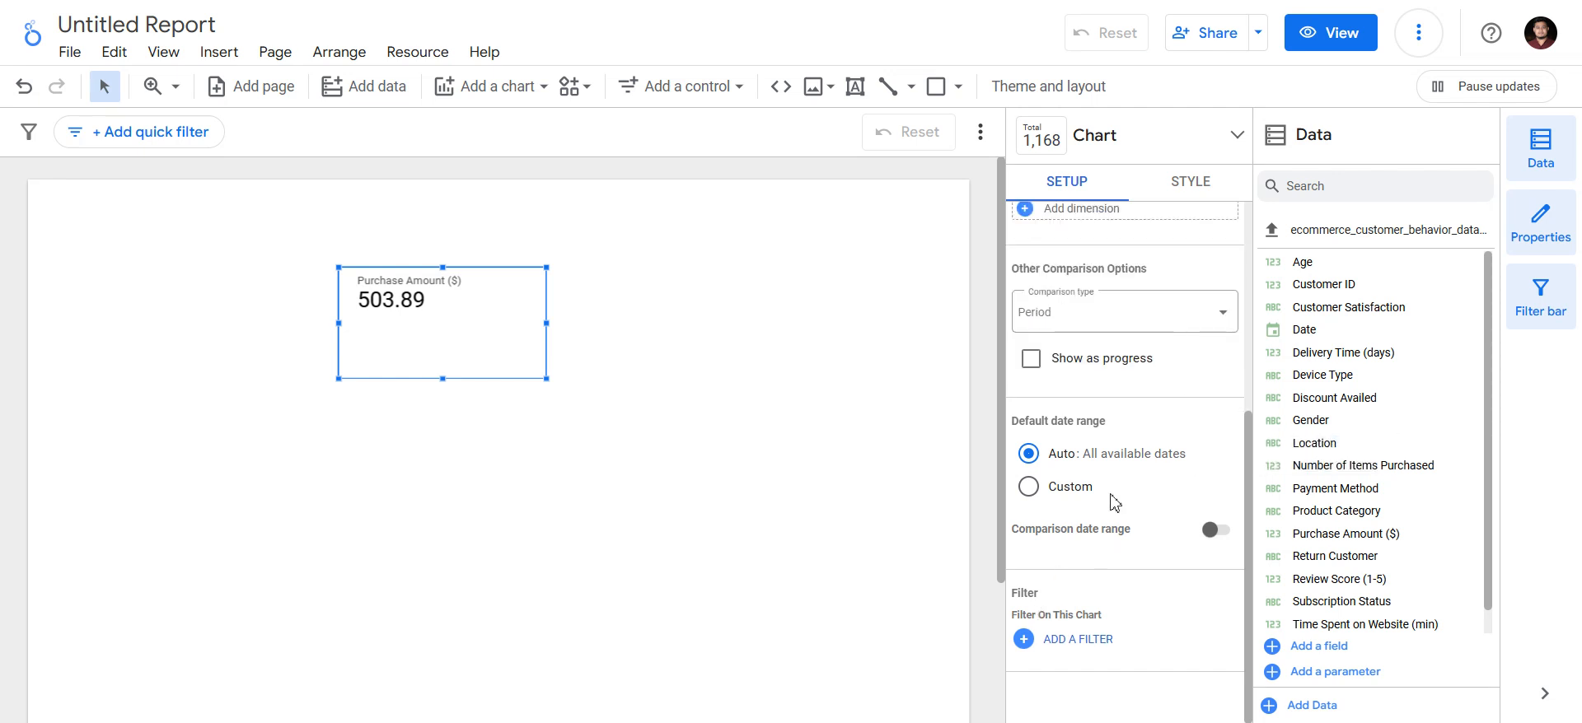
{"action": "scroll", "coordinate": [1071, 626], "scroll_direction": "up", "scroll_amount": 5}
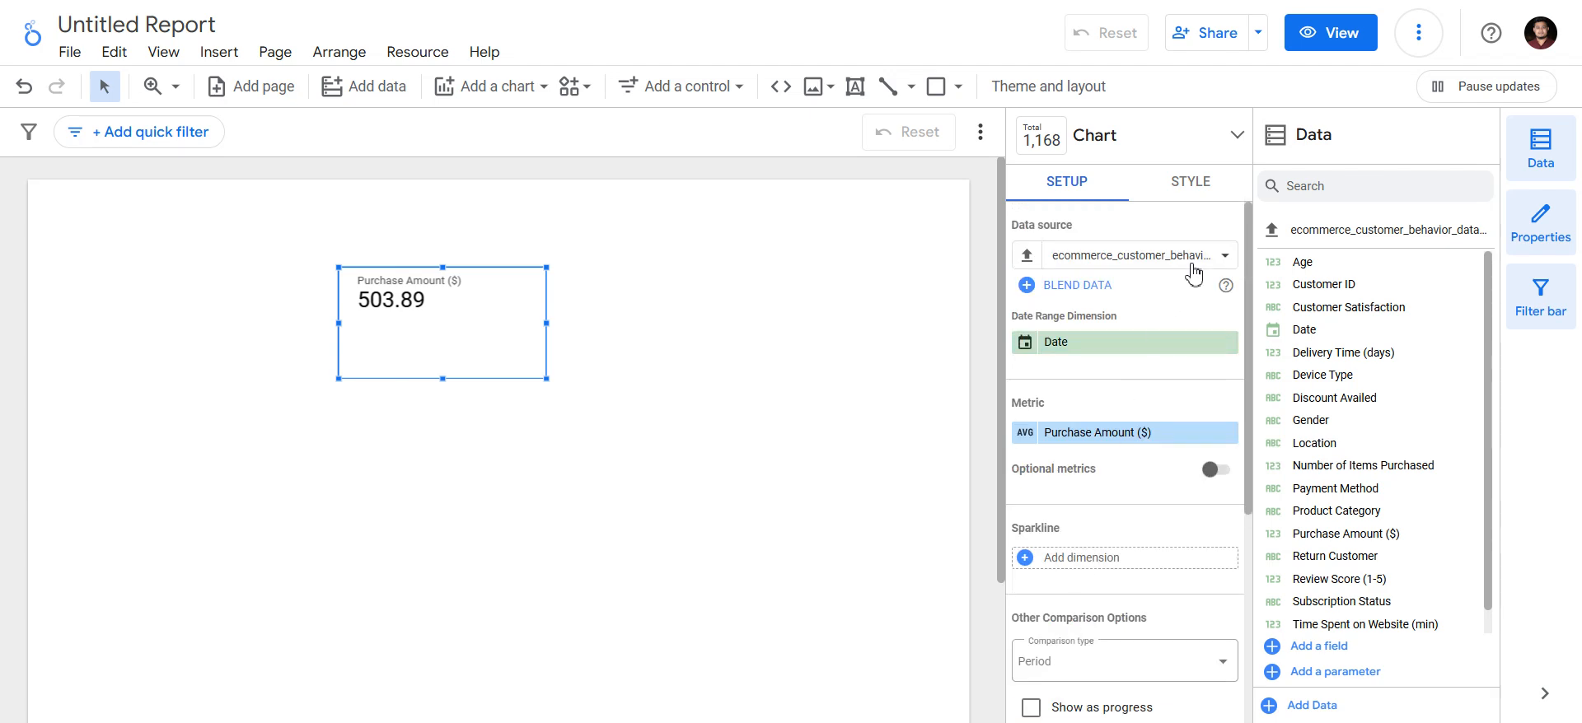
Try showing a chart title reading "abcd" on the scorecard and hide the title again
{"action": "left_click", "coordinate": [1184, 188]}
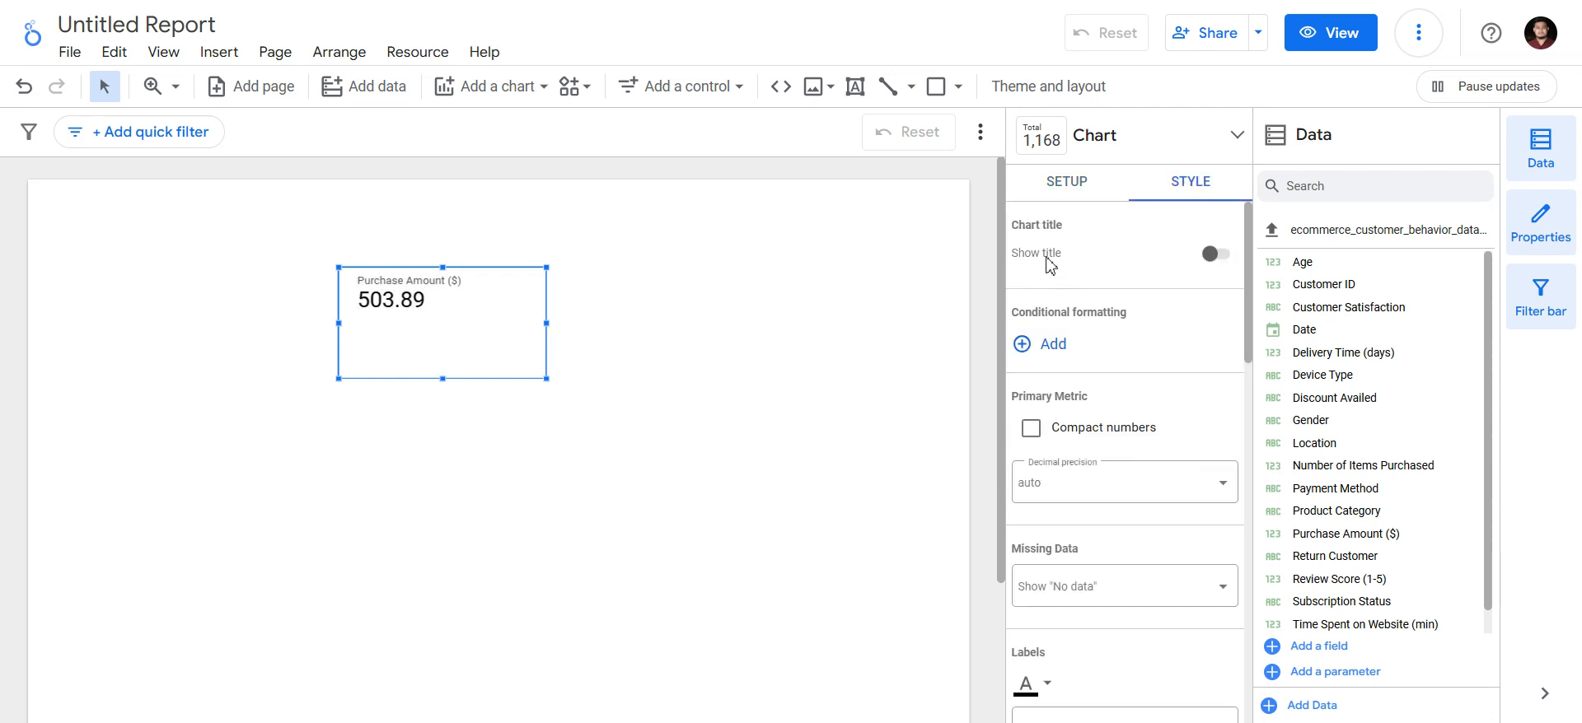
{"action": "left_click", "coordinate": [1214, 254]}
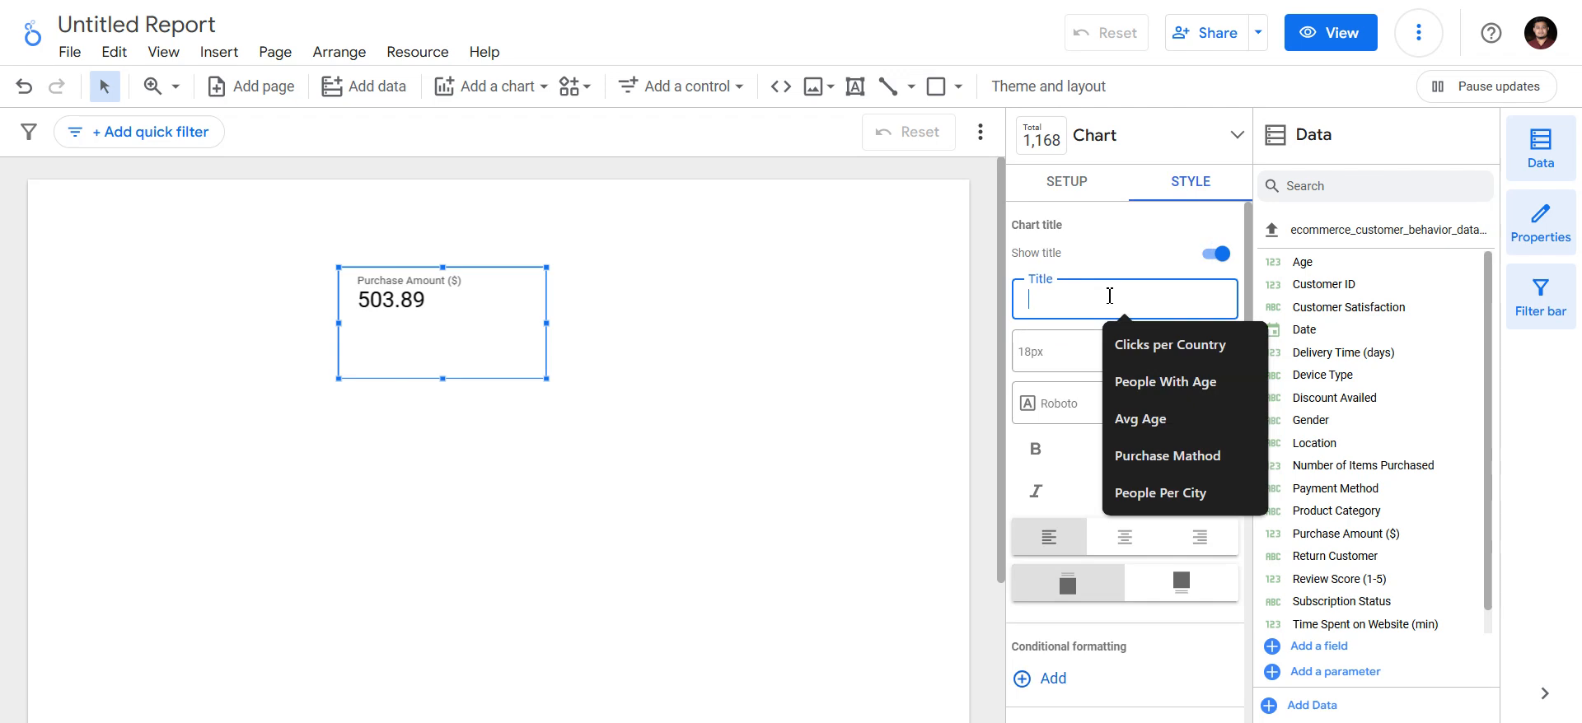
{"action": "type", "text": "abcd"}
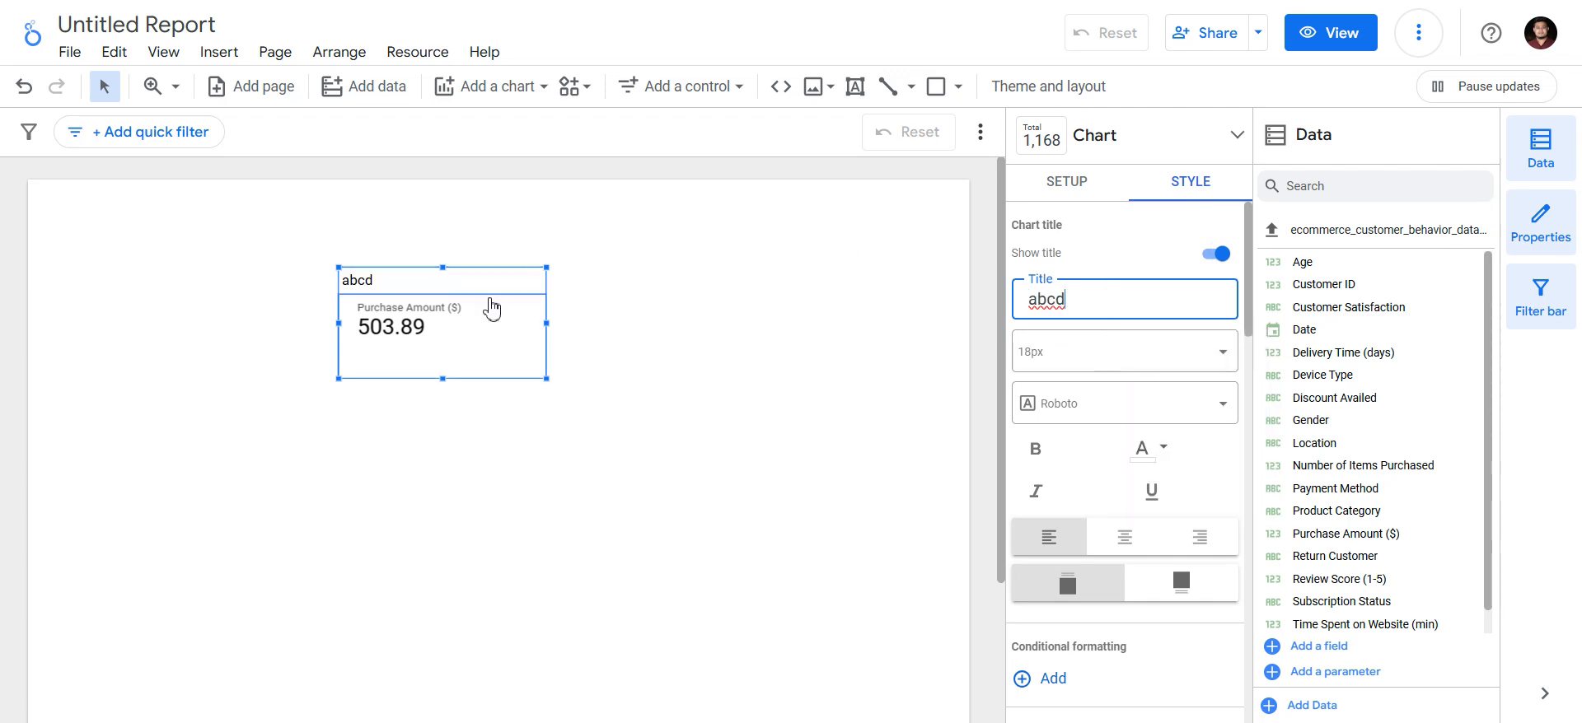
{"action": "left_click", "coordinate": [1226, 257]}
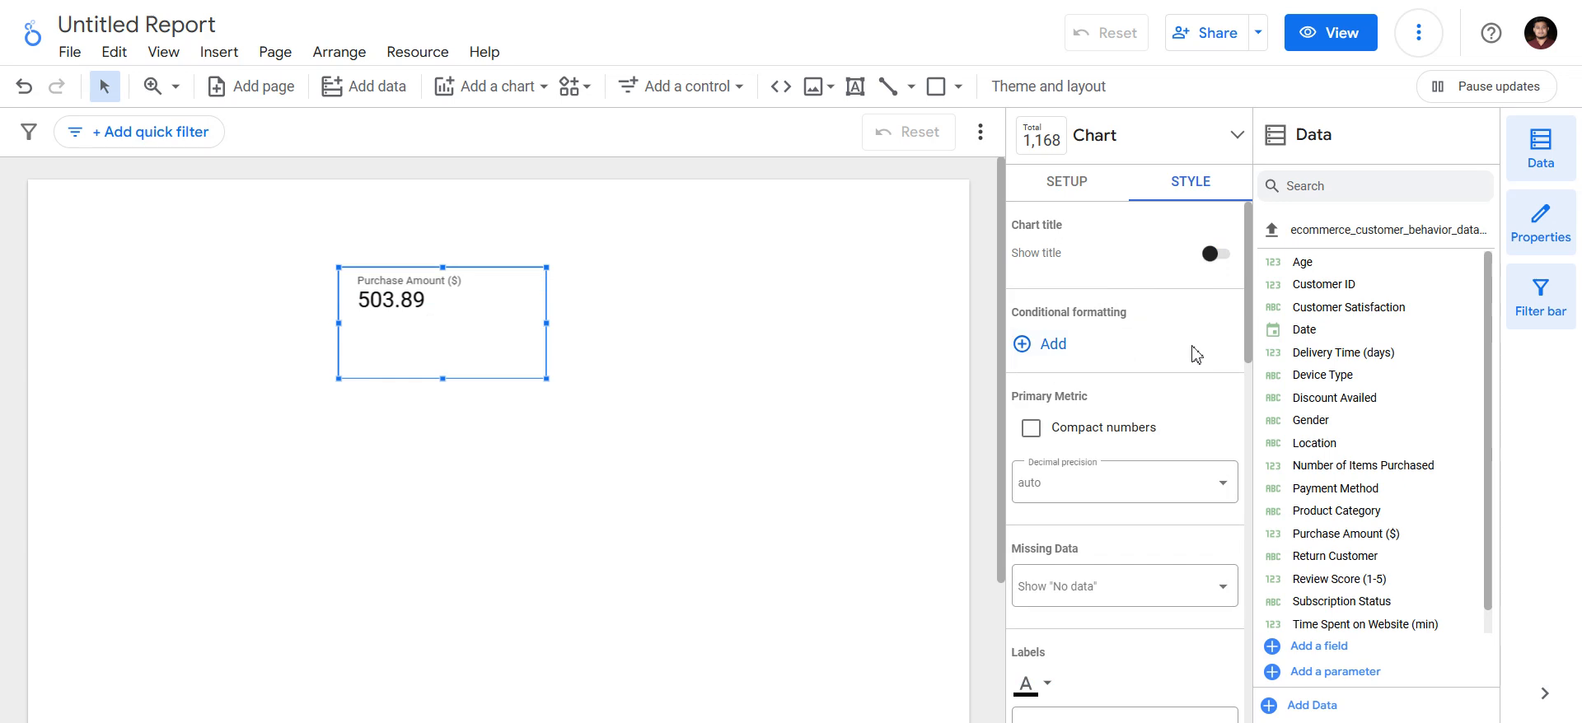
Turn on compact numbers for the scorecard's primary metric
{"action": "scroll", "coordinate": [1194, 354], "scroll_direction": "down", "scroll_amount": 1}
{"action": "scroll", "coordinate": [1194, 354], "scroll_direction": "down", "scroll_amount": 3}
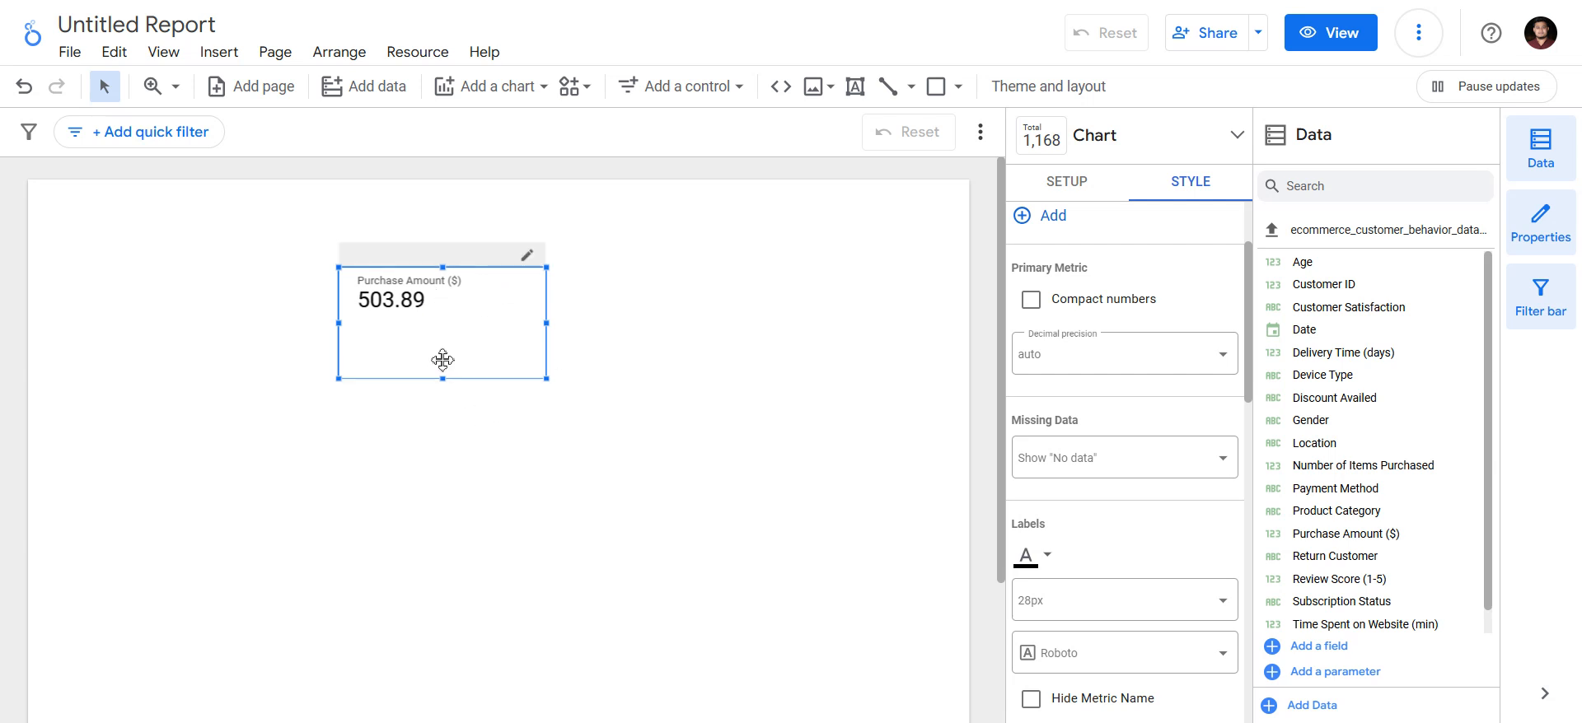
{"action": "left_click", "coordinate": [520, 92]}
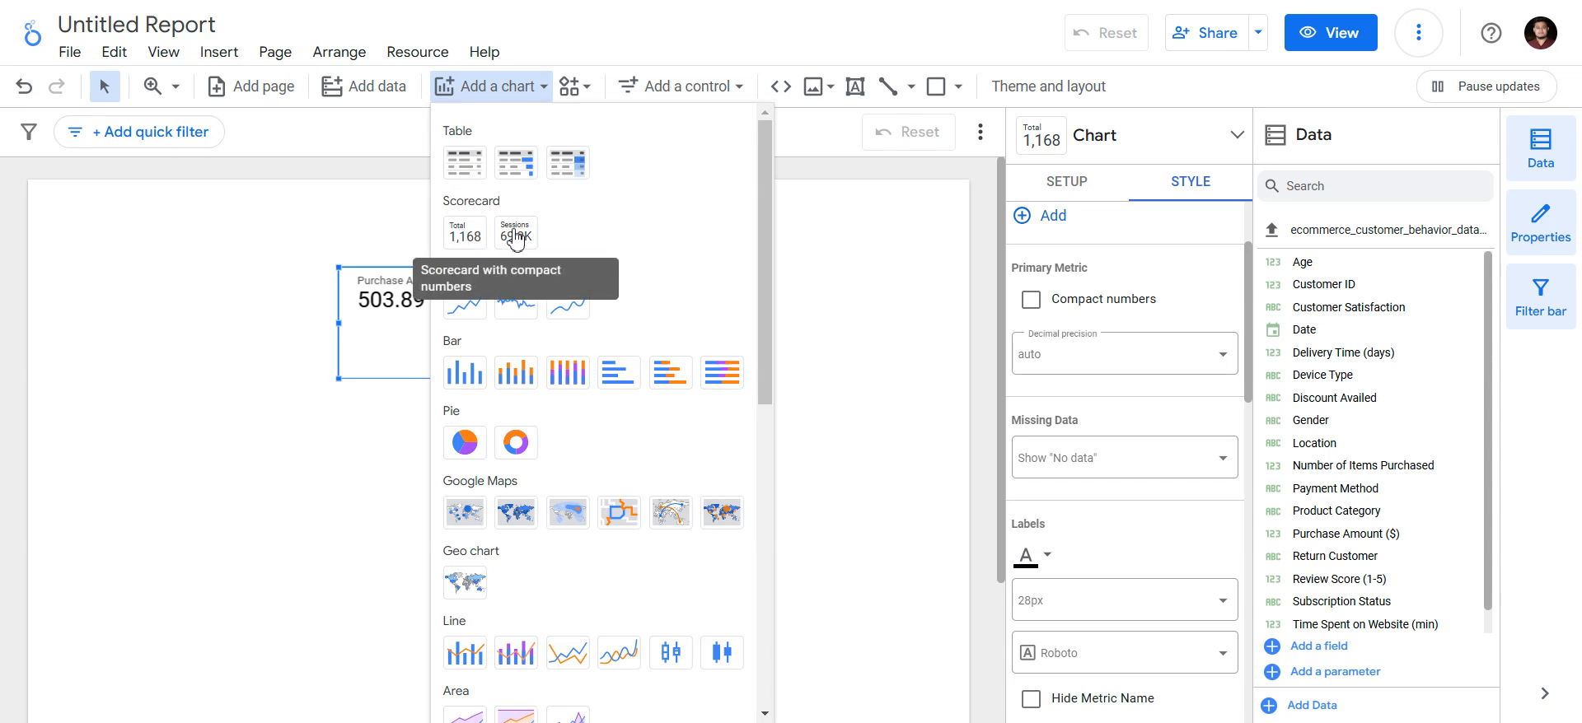
{"action": "left_click", "coordinate": [900, 307]}
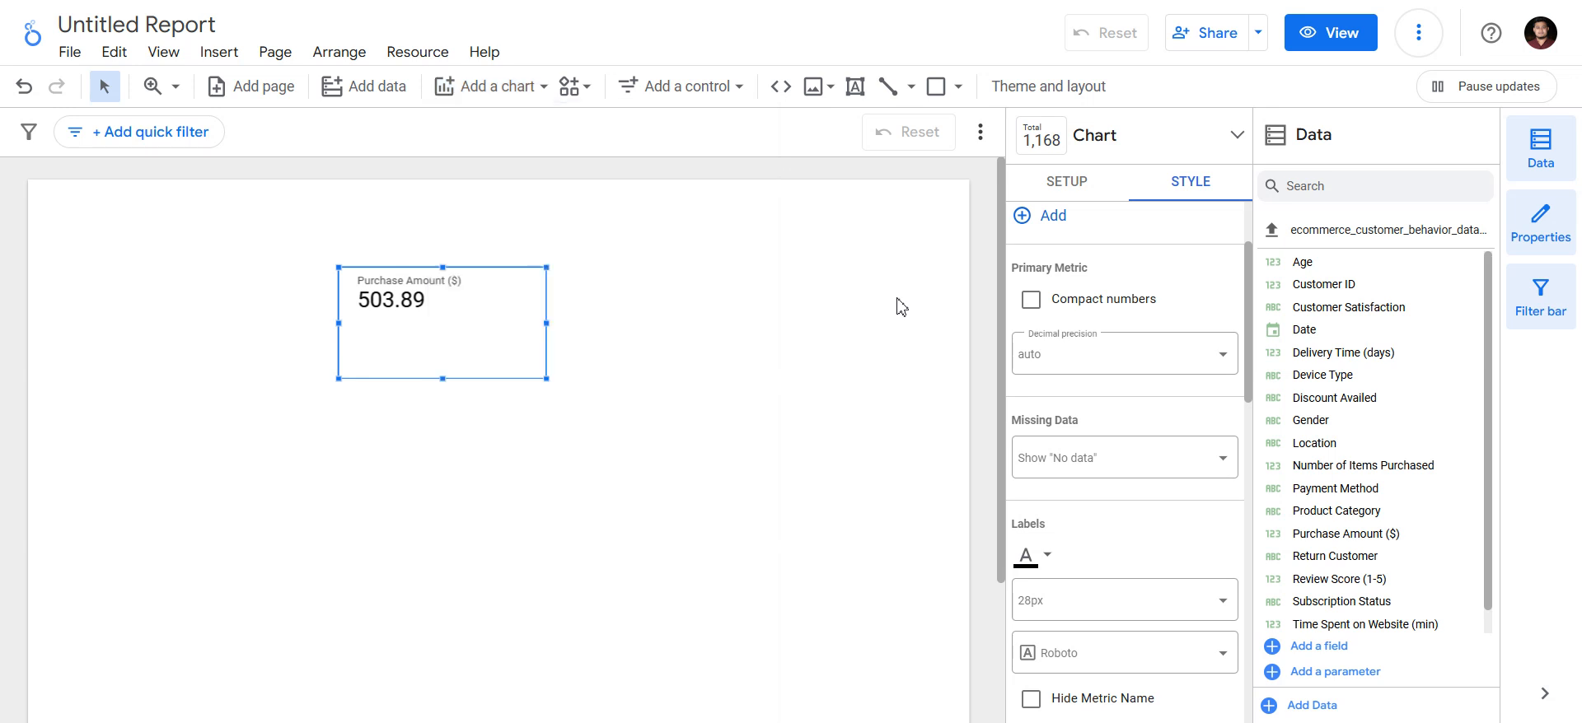
{"action": "left_click", "coordinate": [1031, 301]}
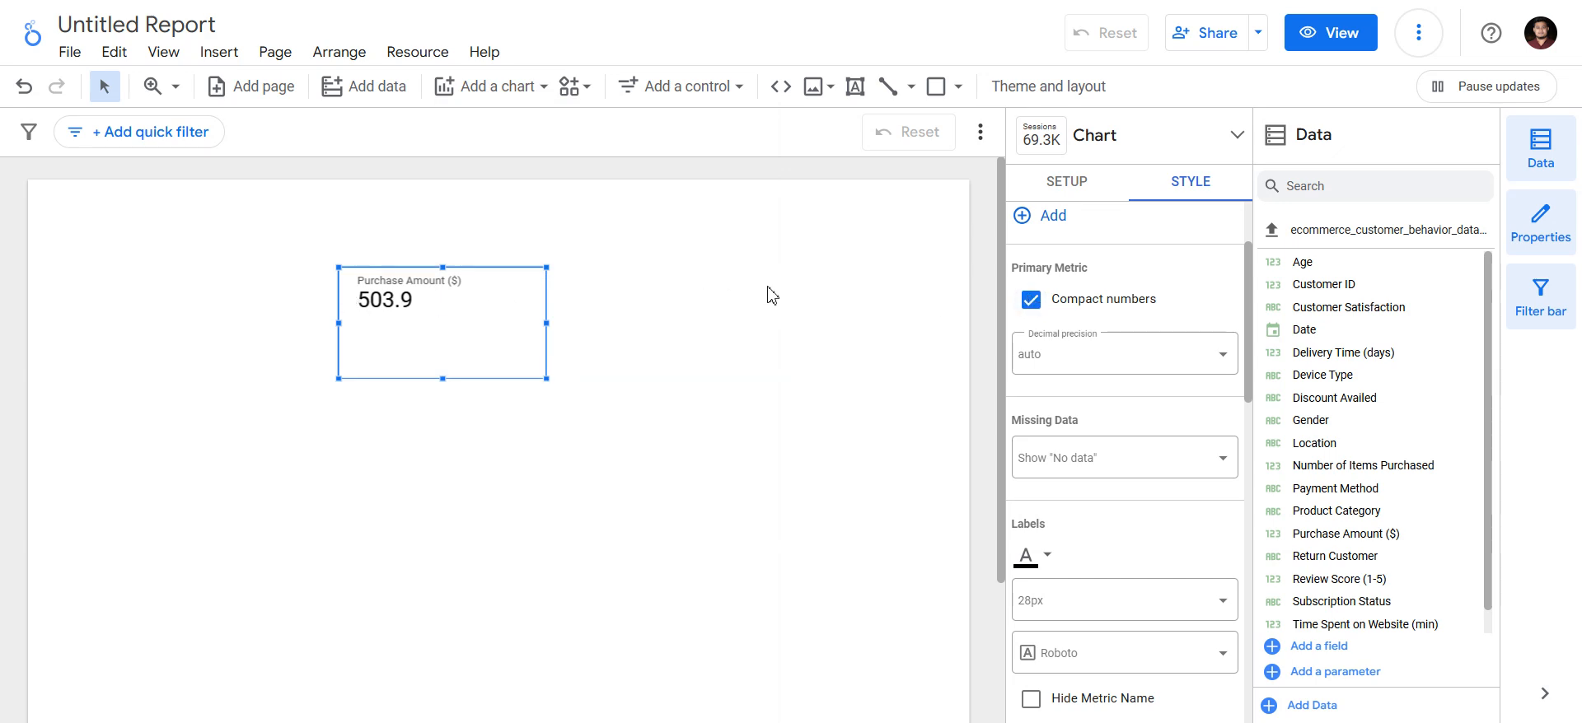
Try decimal precisions of 0, 2 and 3 on the scorecard's primary metric and set it back to auto
{"action": "scroll", "coordinate": [1112, 424], "scroll_direction": "down", "scroll_amount": 1}
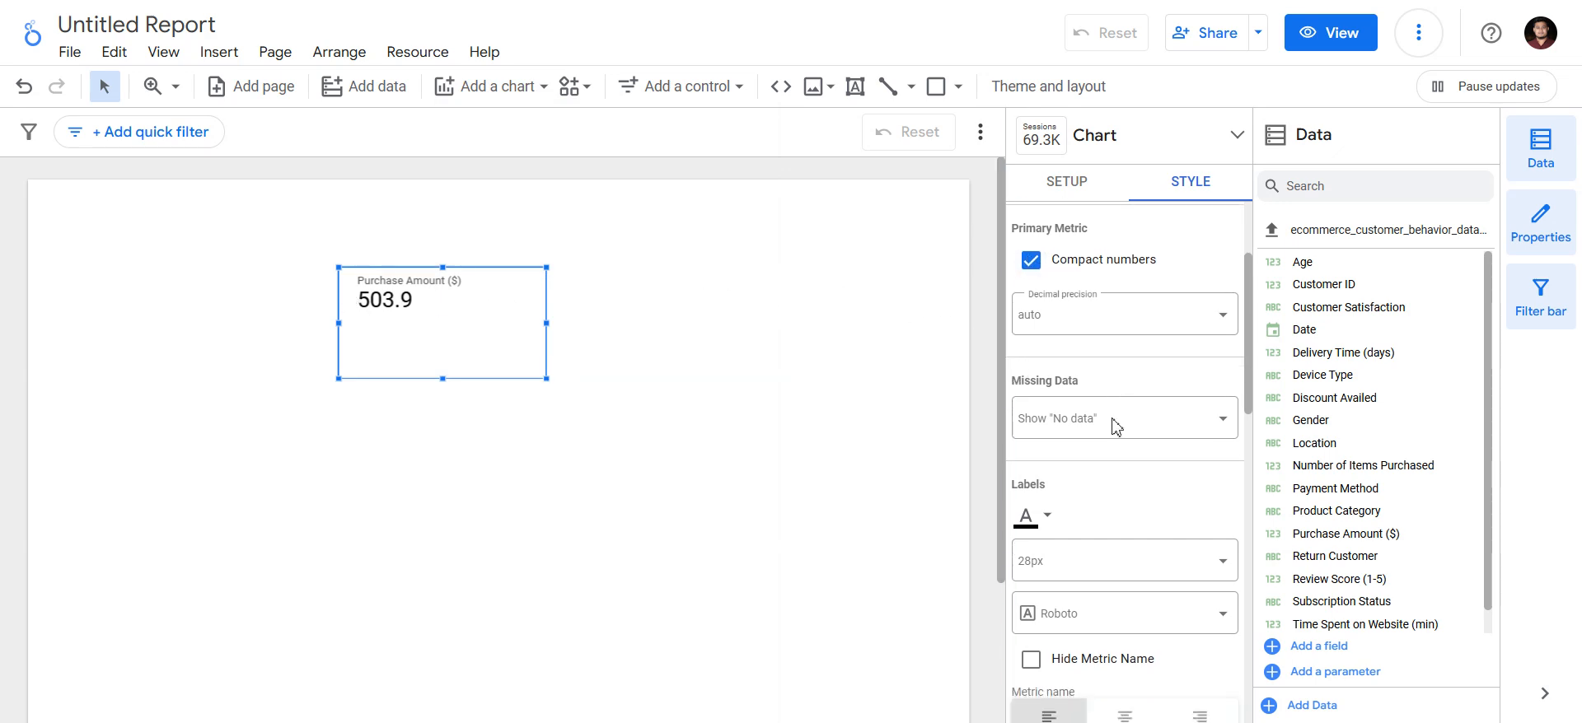
{"action": "left_click", "coordinate": [1126, 326]}
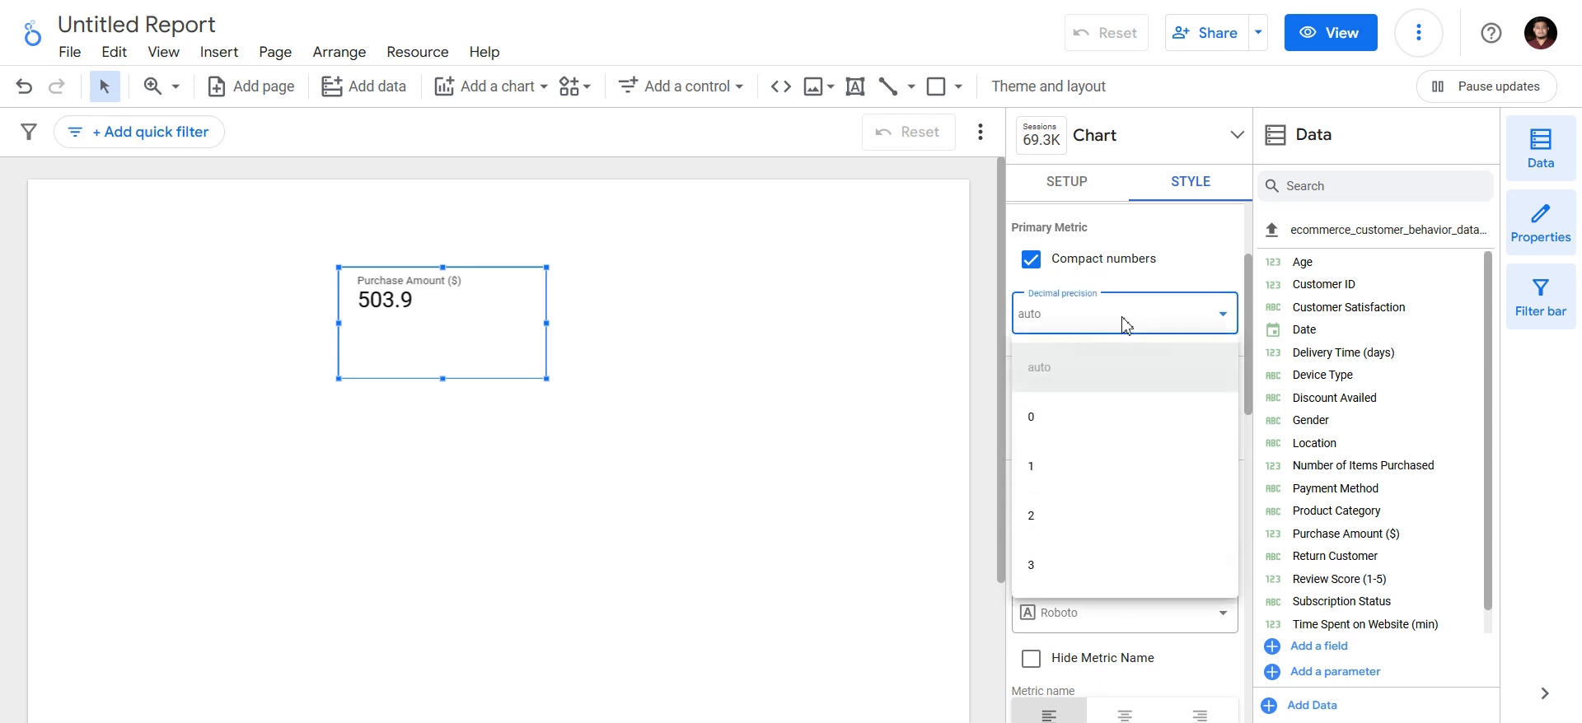
{"action": "left_click", "coordinate": [1045, 418]}
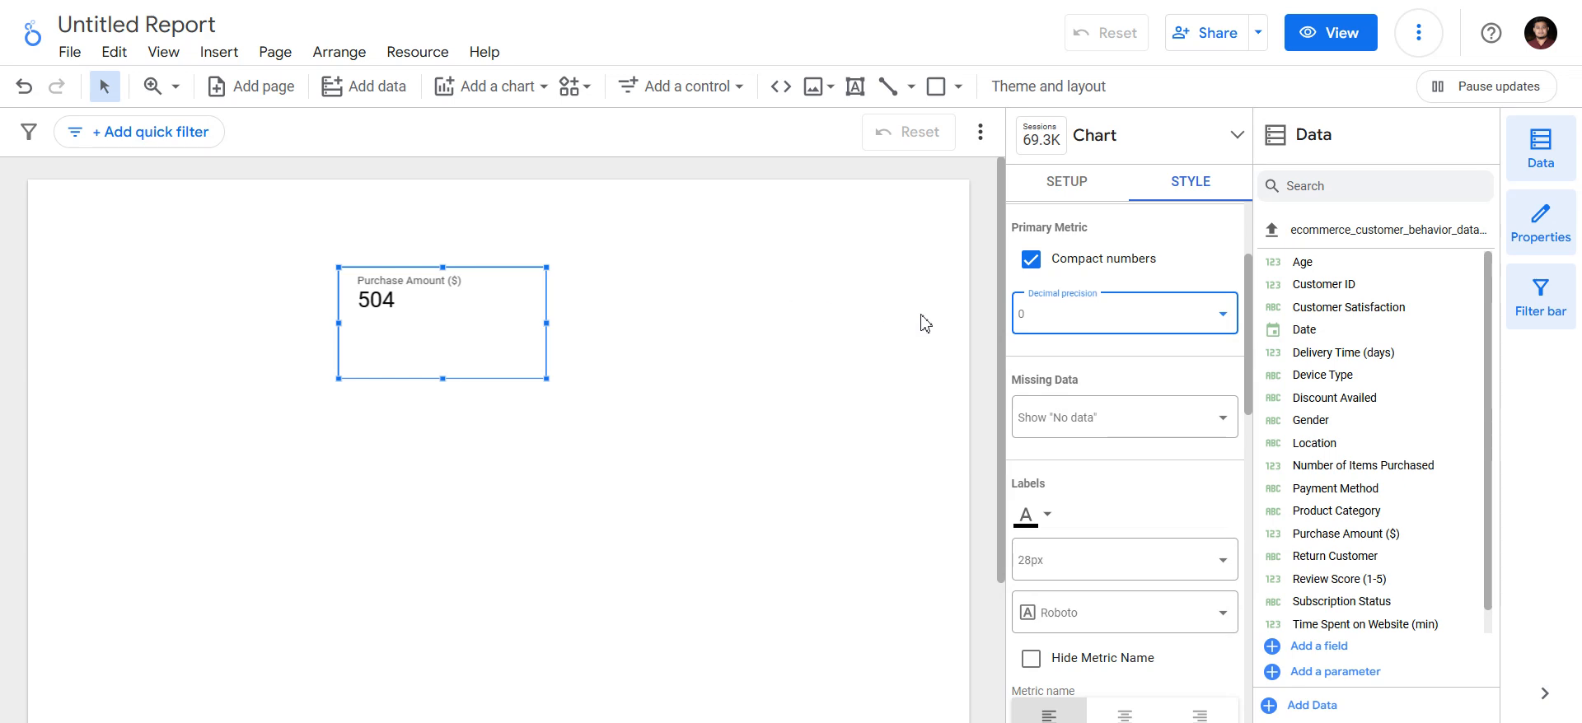
{"action": "left_click", "coordinate": [1063, 317]}
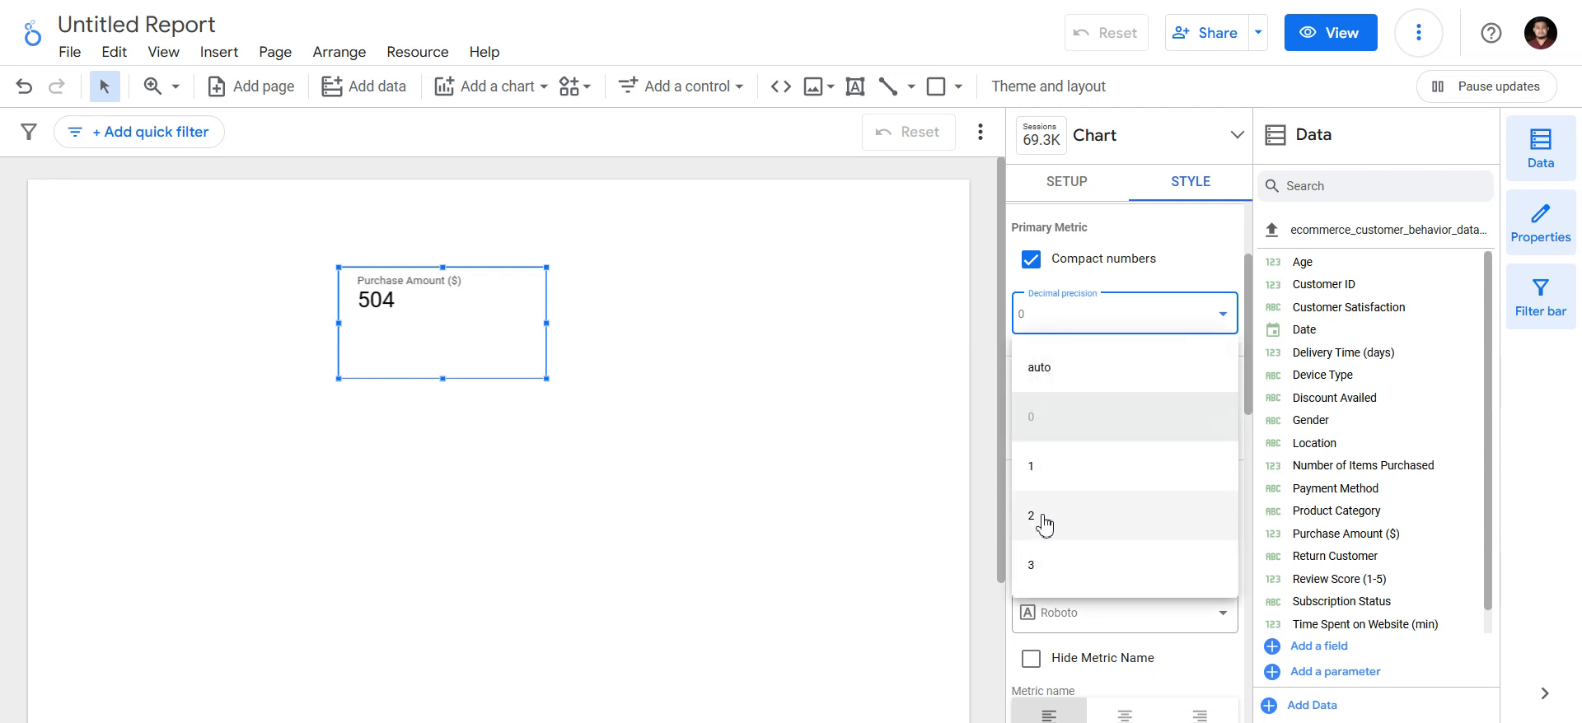
{"action": "left_click", "coordinate": [1045, 524]}
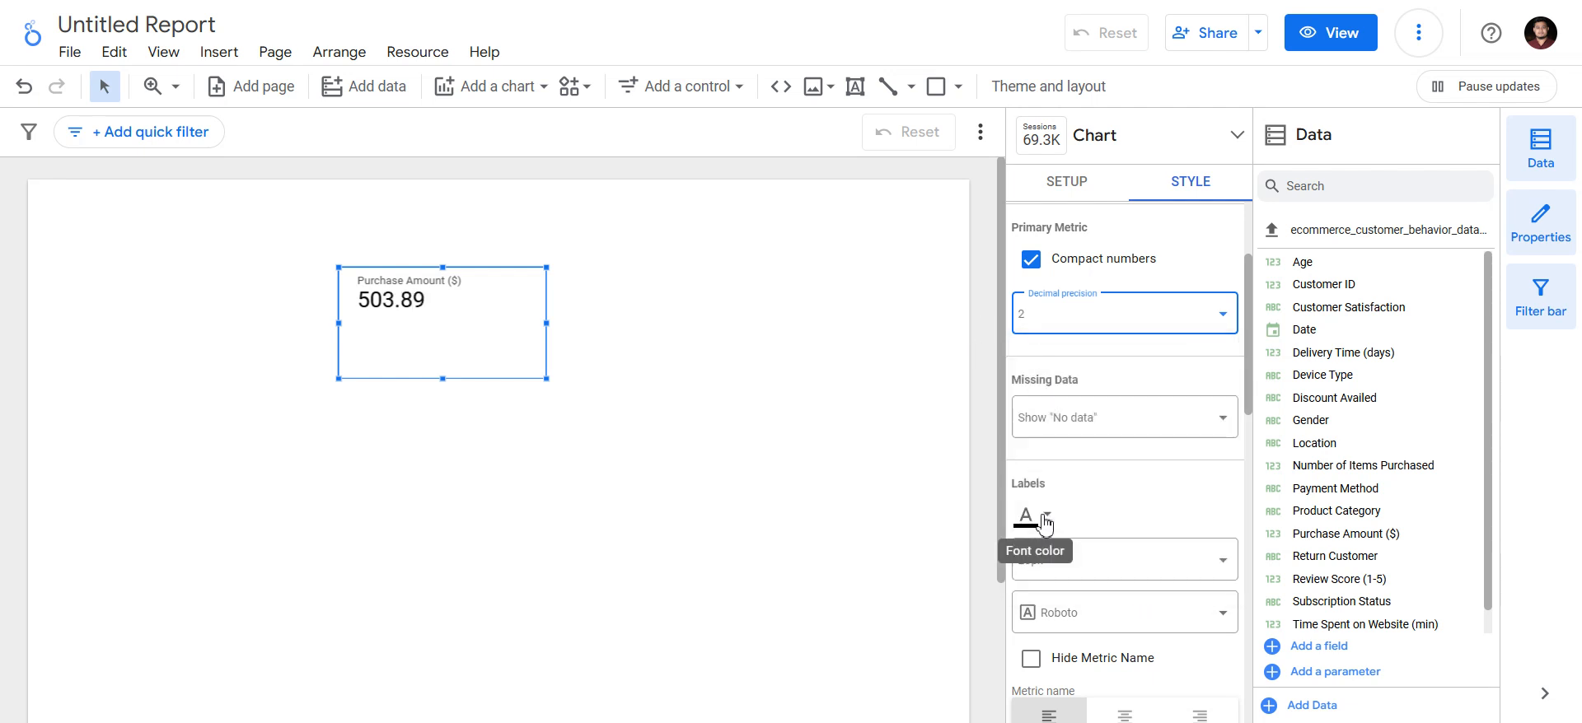
{"action": "left_click", "coordinate": [1084, 313]}
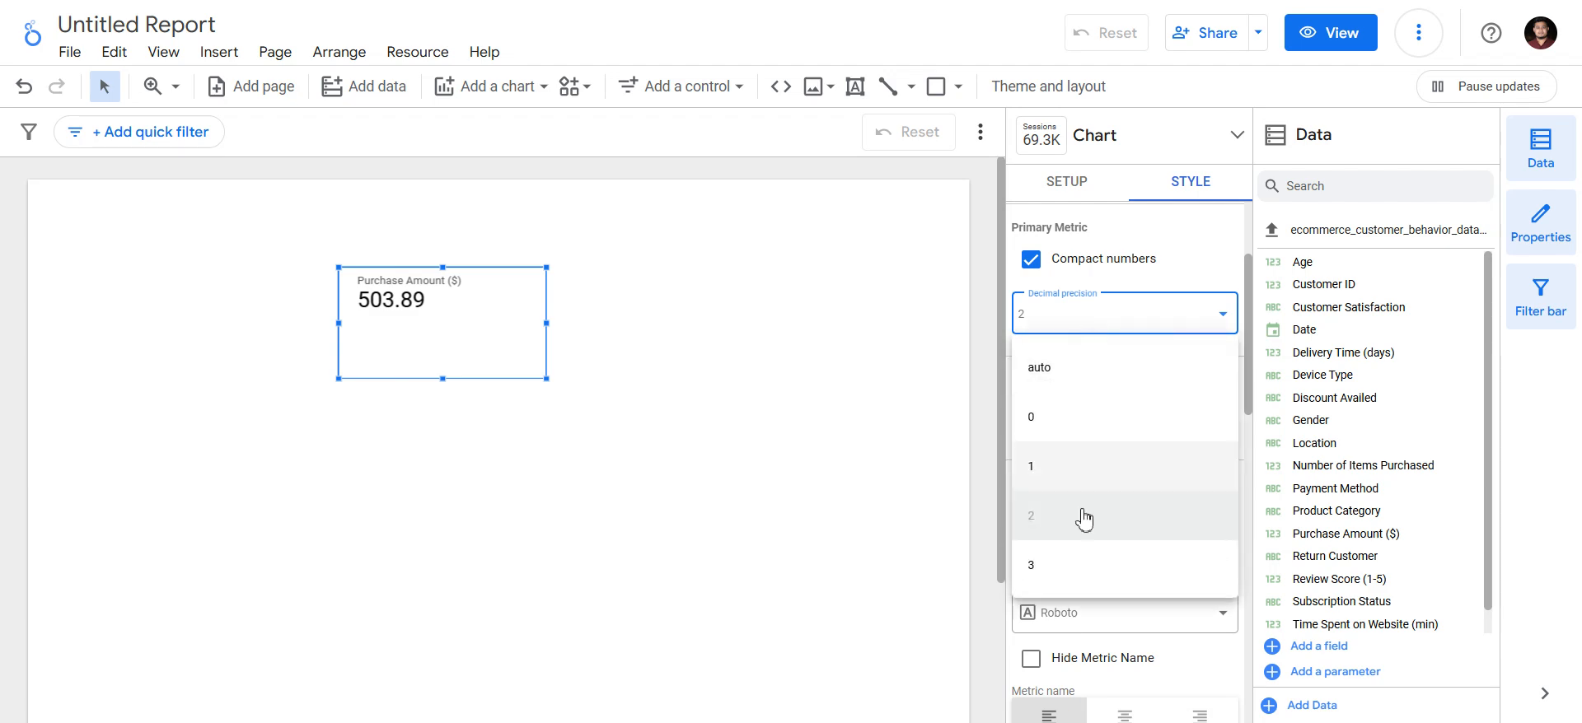
{"action": "left_click", "coordinate": [1075, 569]}
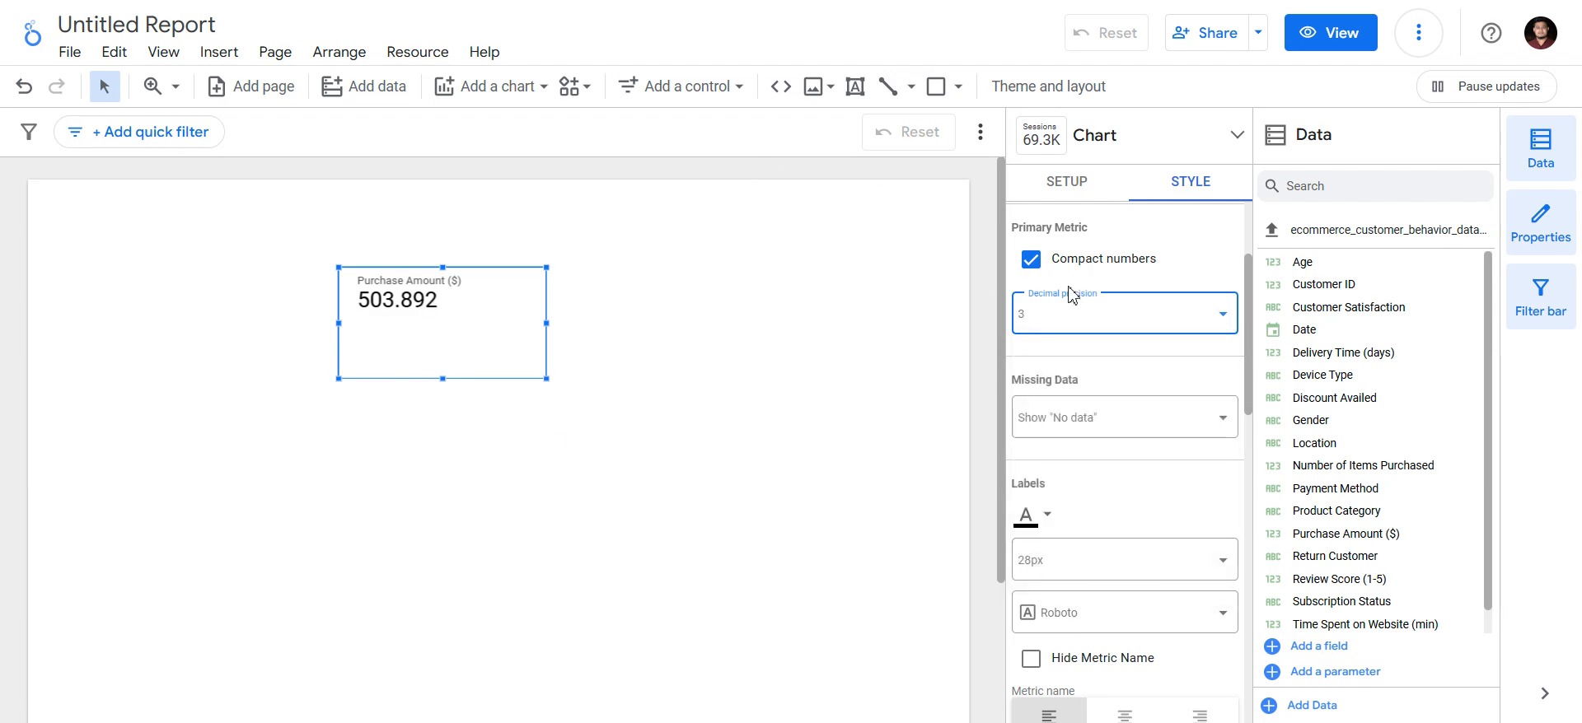
{"action": "left_click", "coordinate": [1178, 320]}
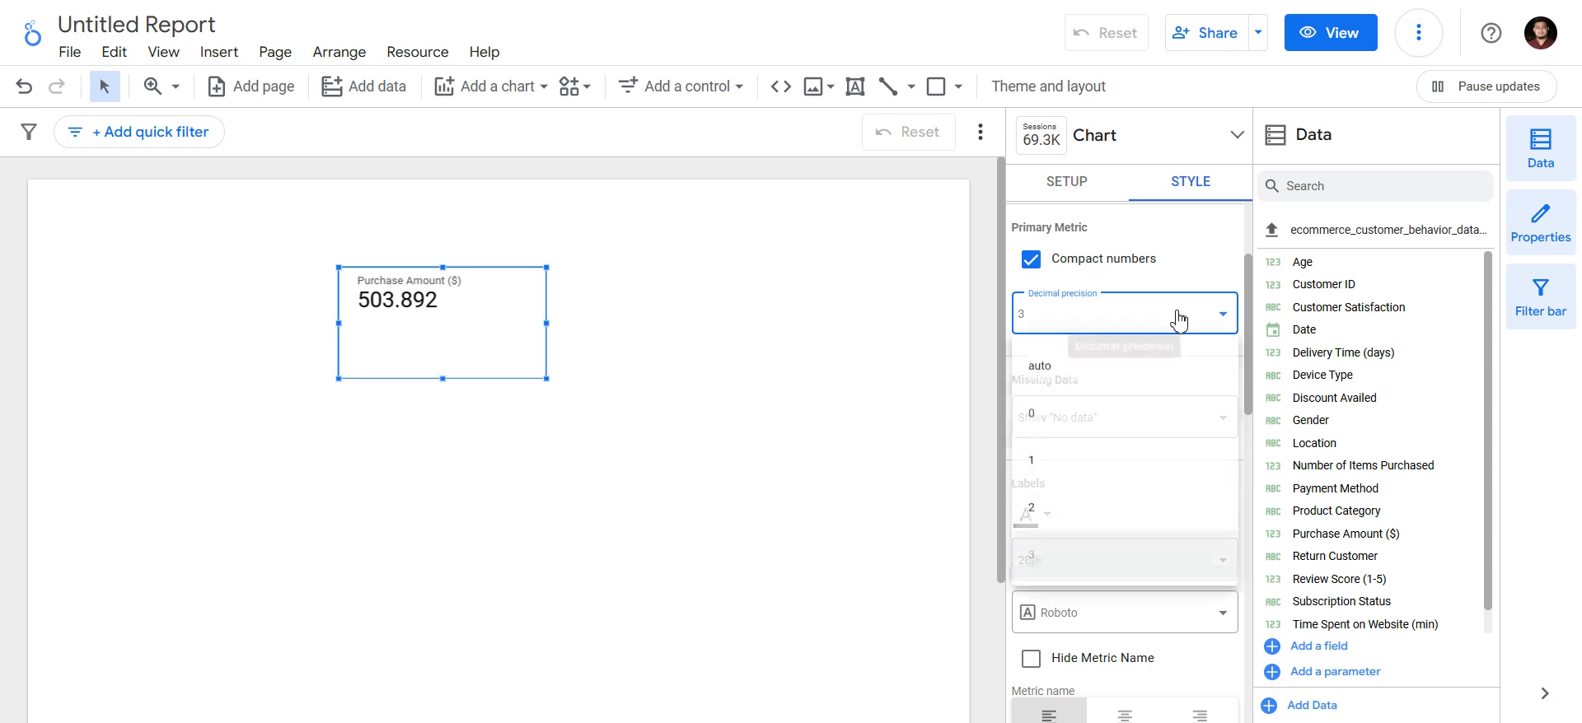
{"action": "left_click", "coordinate": [1096, 374]}
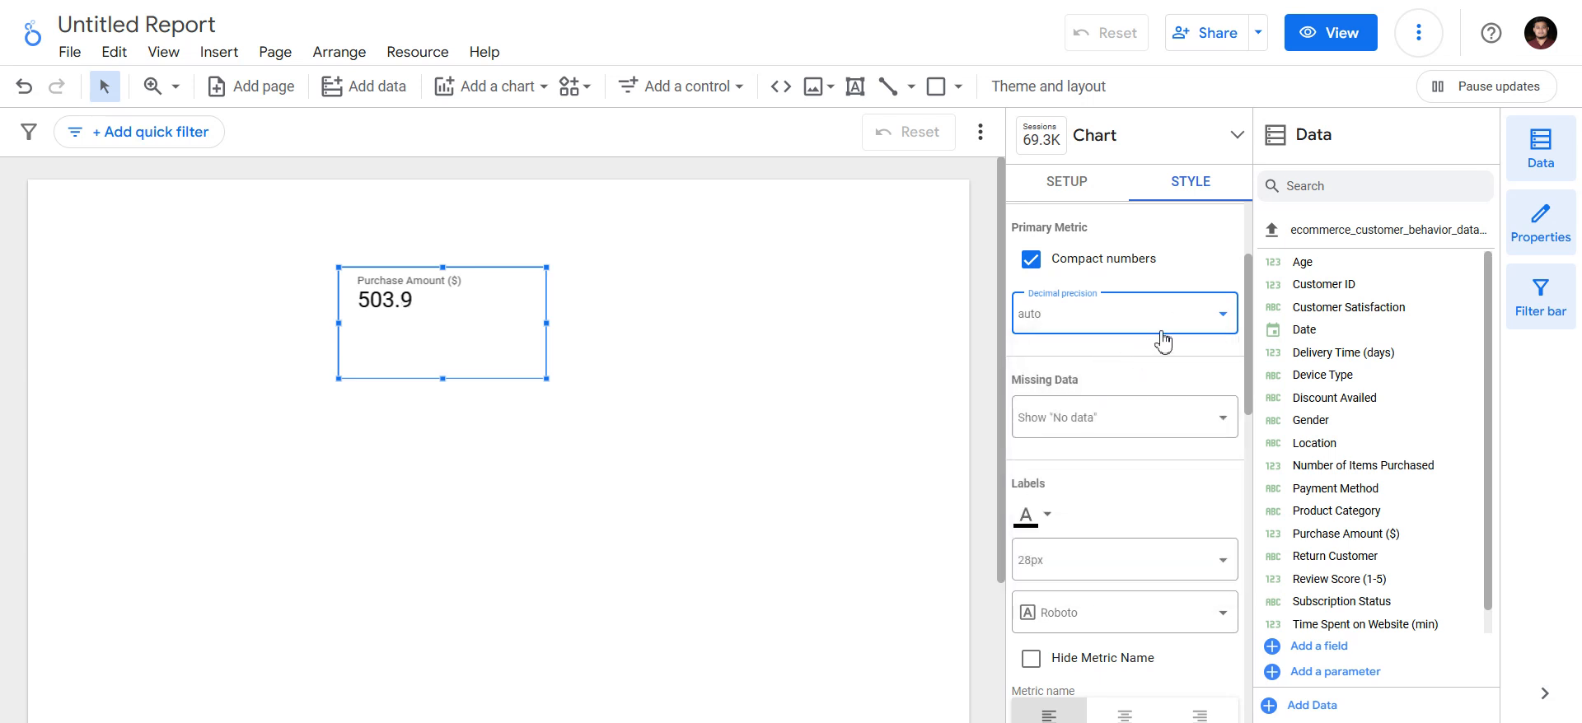
Turn off compact numbers for the scorecard's primary metric and hide the metric name
{"action": "left_click", "coordinate": [1030, 262]}
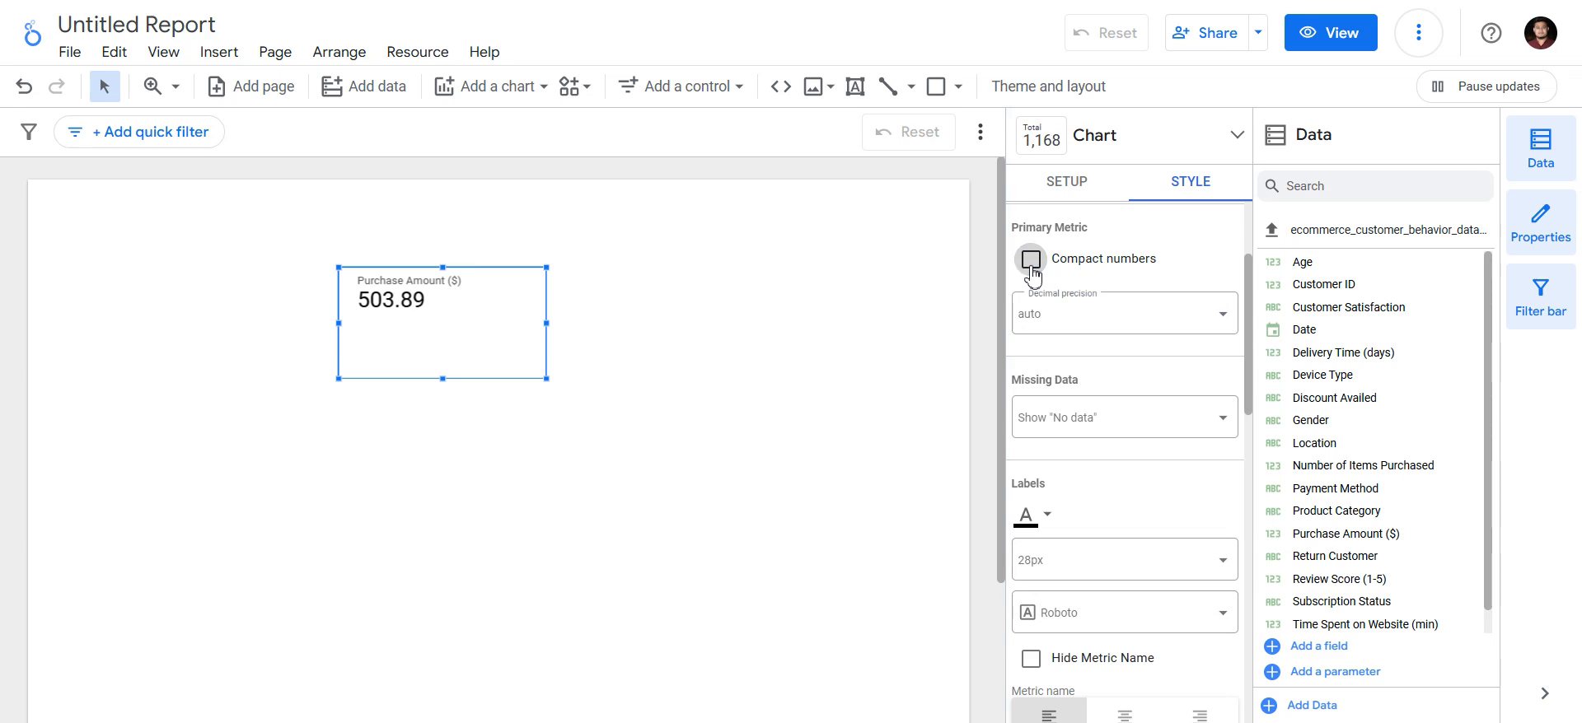
{"action": "scroll", "coordinate": [1133, 443], "scroll_direction": "down", "scroll_amount": 2}
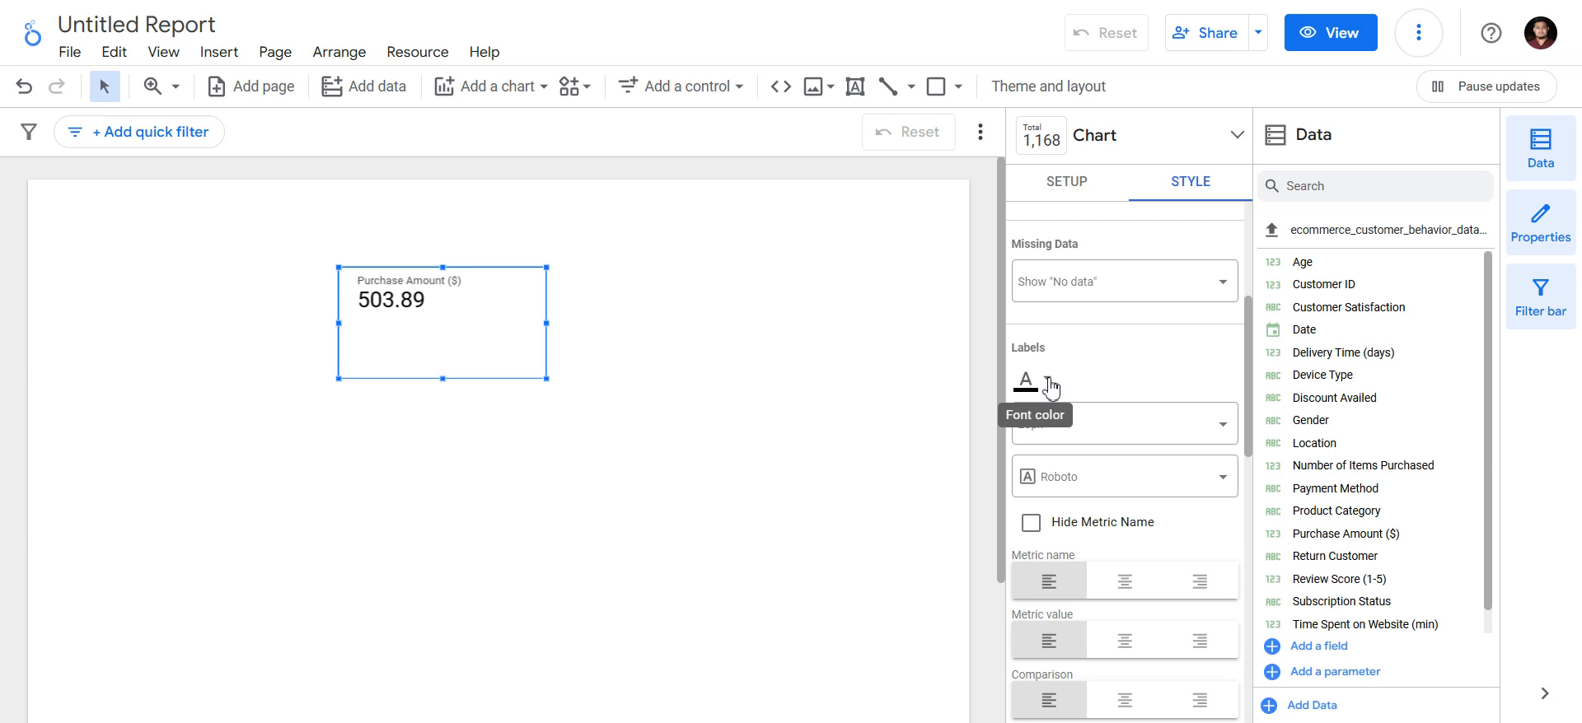
{"action": "scroll", "coordinate": [1049, 387], "scroll_direction": "down", "scroll_amount": 1}
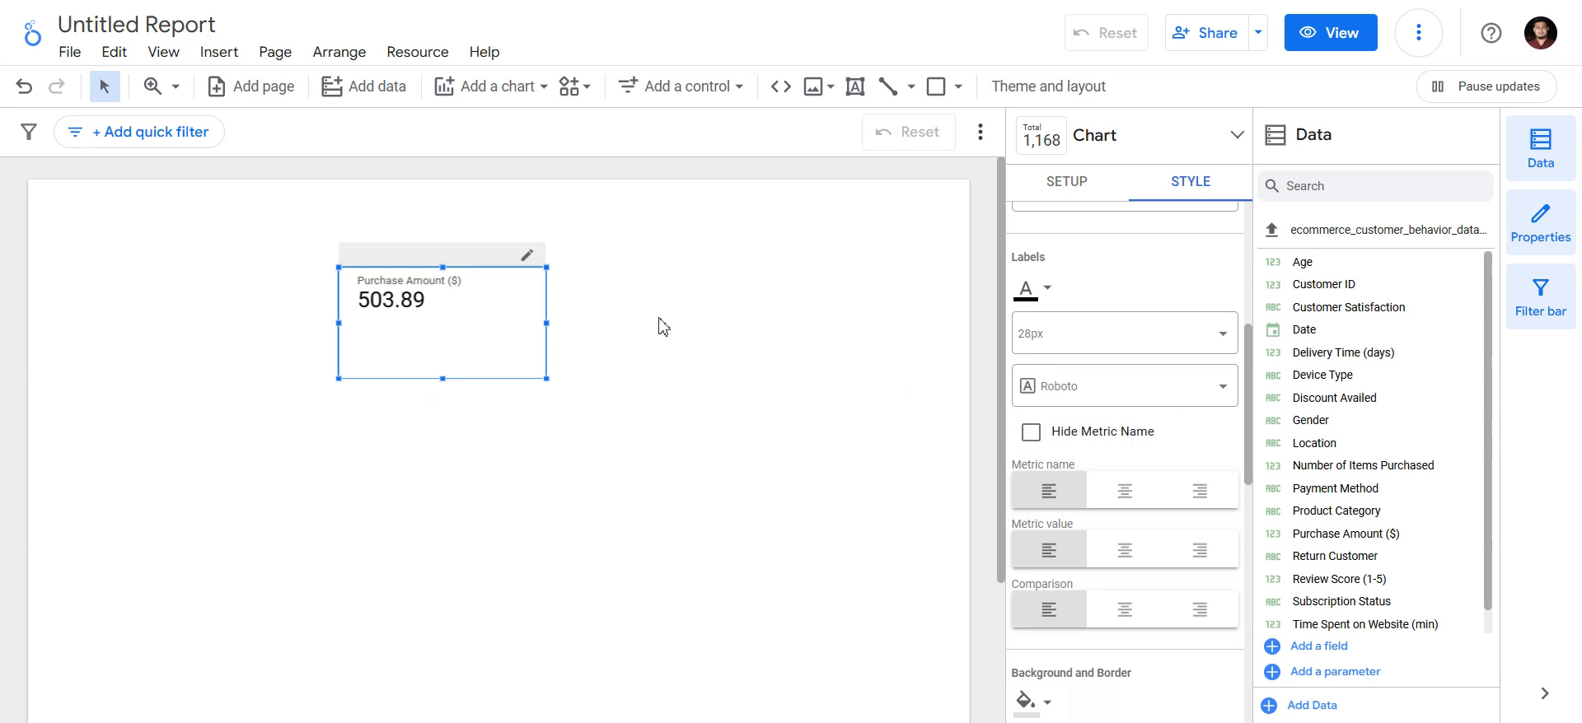
{"action": "left_click", "coordinate": [1033, 438]}
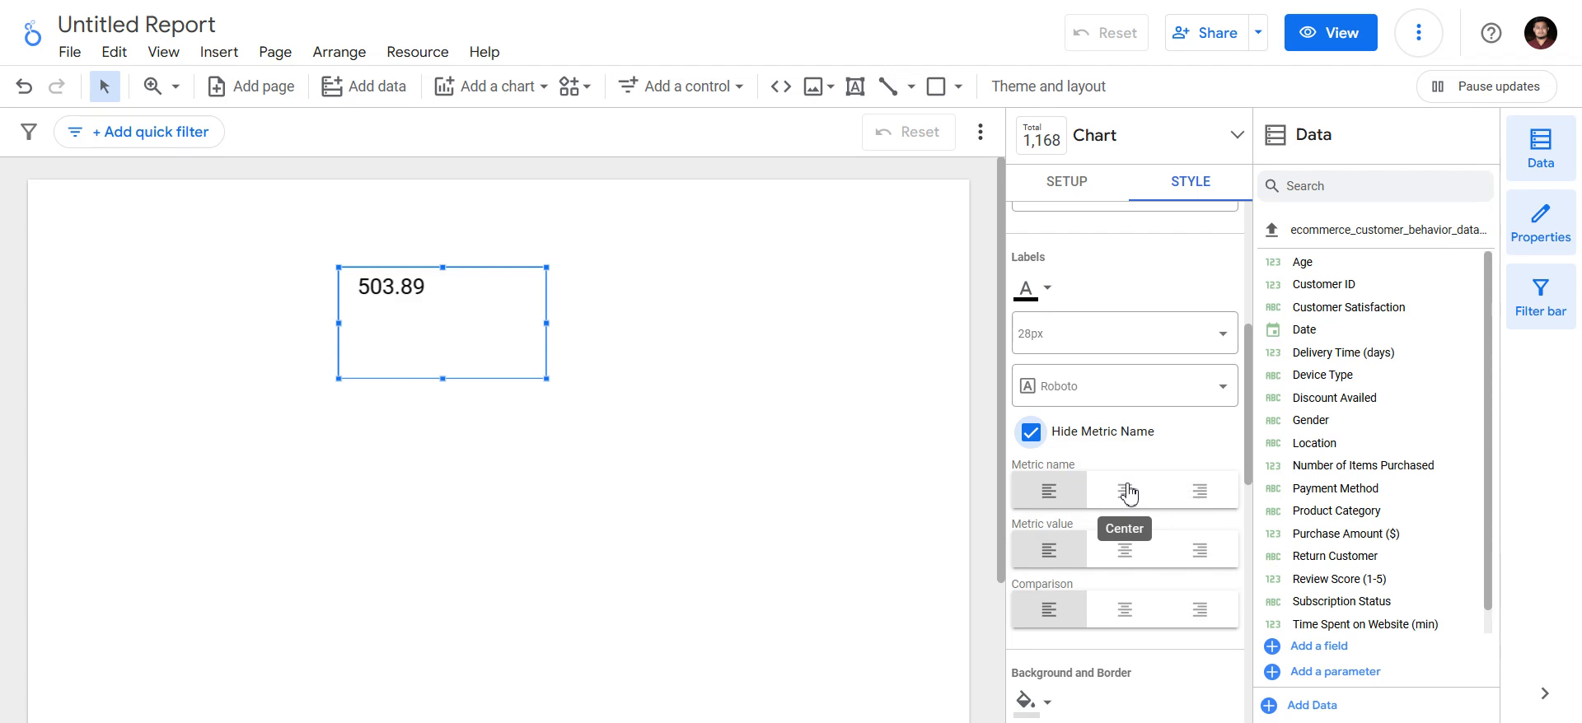
Center the scorecard's metric value, and try centering the comparison before setting it back to left alignment
{"action": "scroll", "coordinate": [1127, 495], "scroll_direction": "down", "scroll_amount": 3}
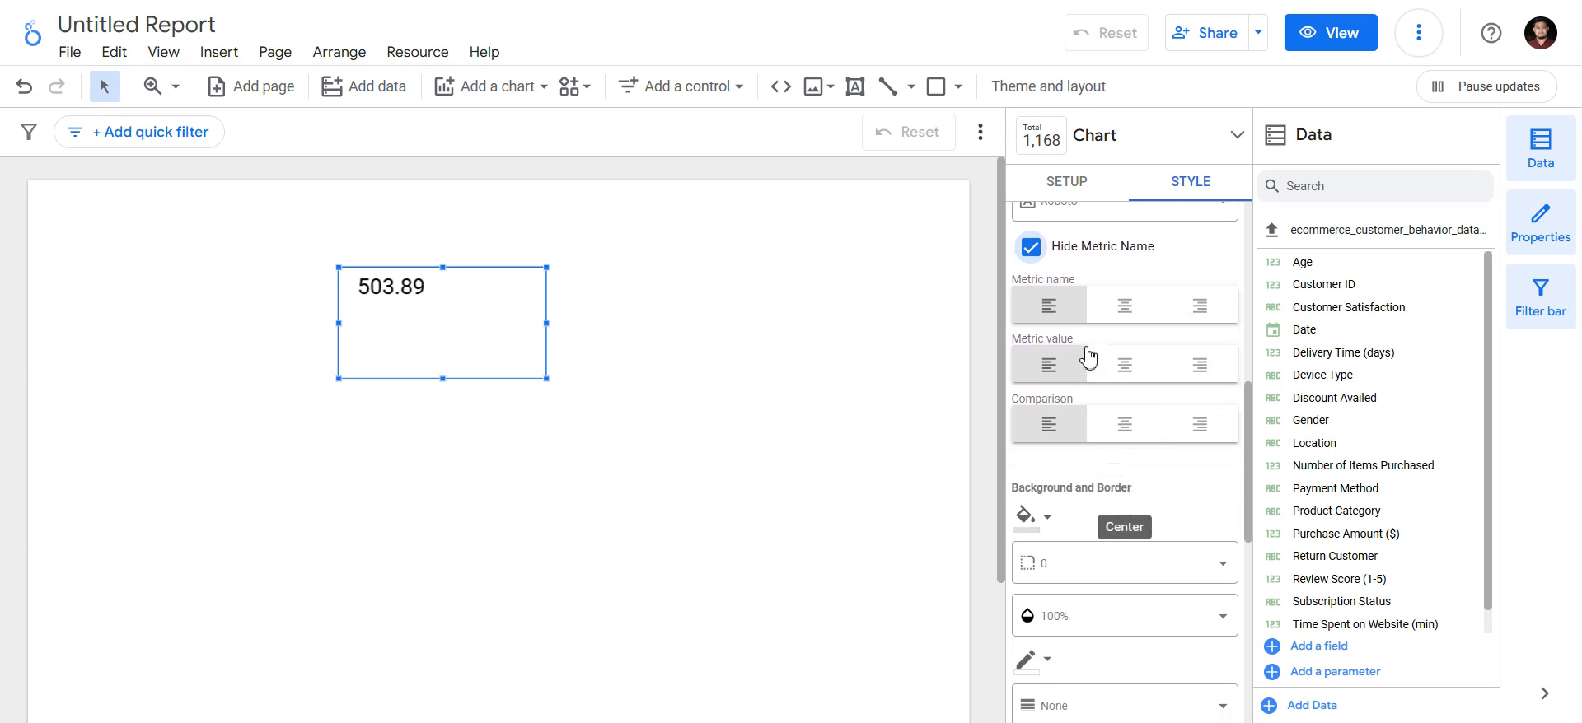
{"action": "left_click", "coordinate": [1132, 367]}
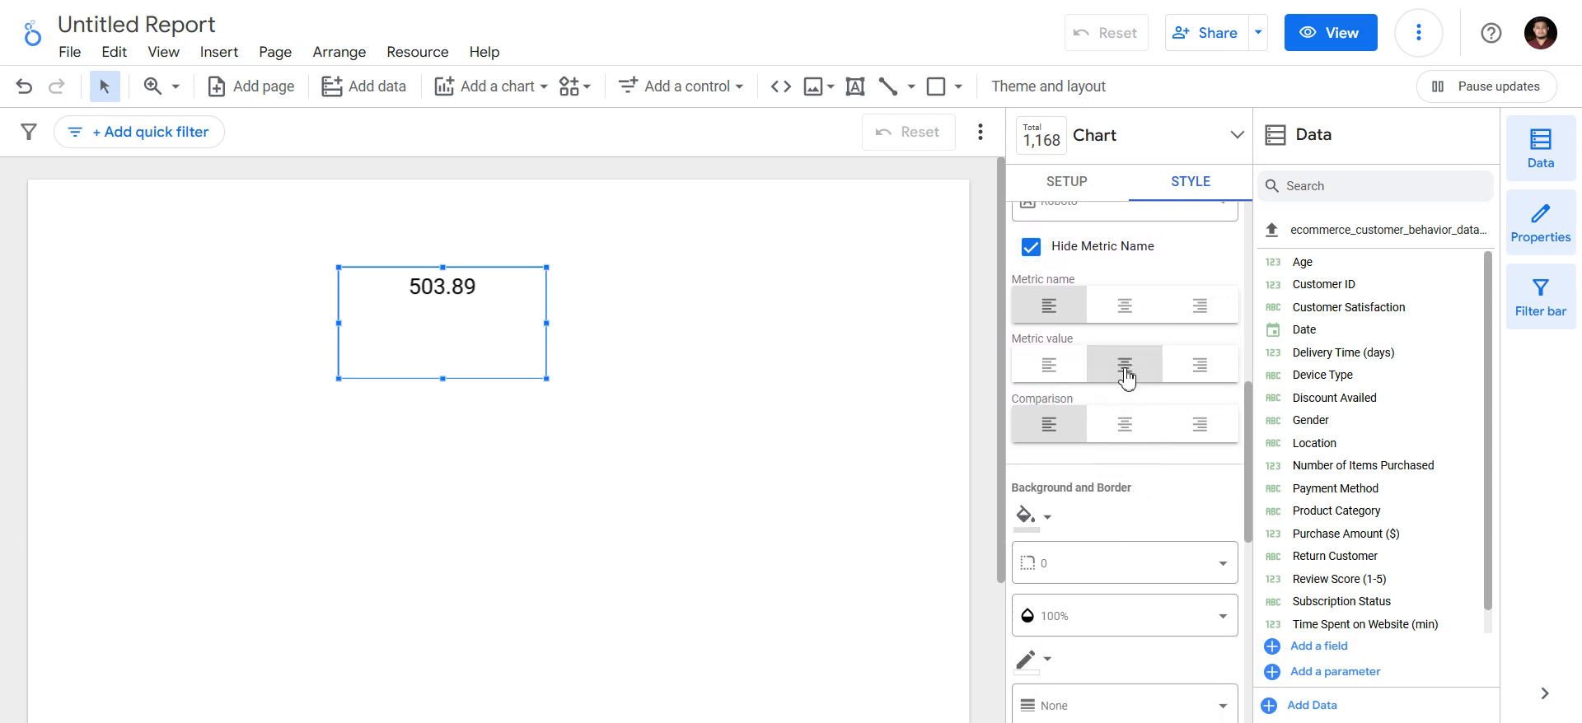
{"action": "left_click", "coordinate": [1126, 427]}
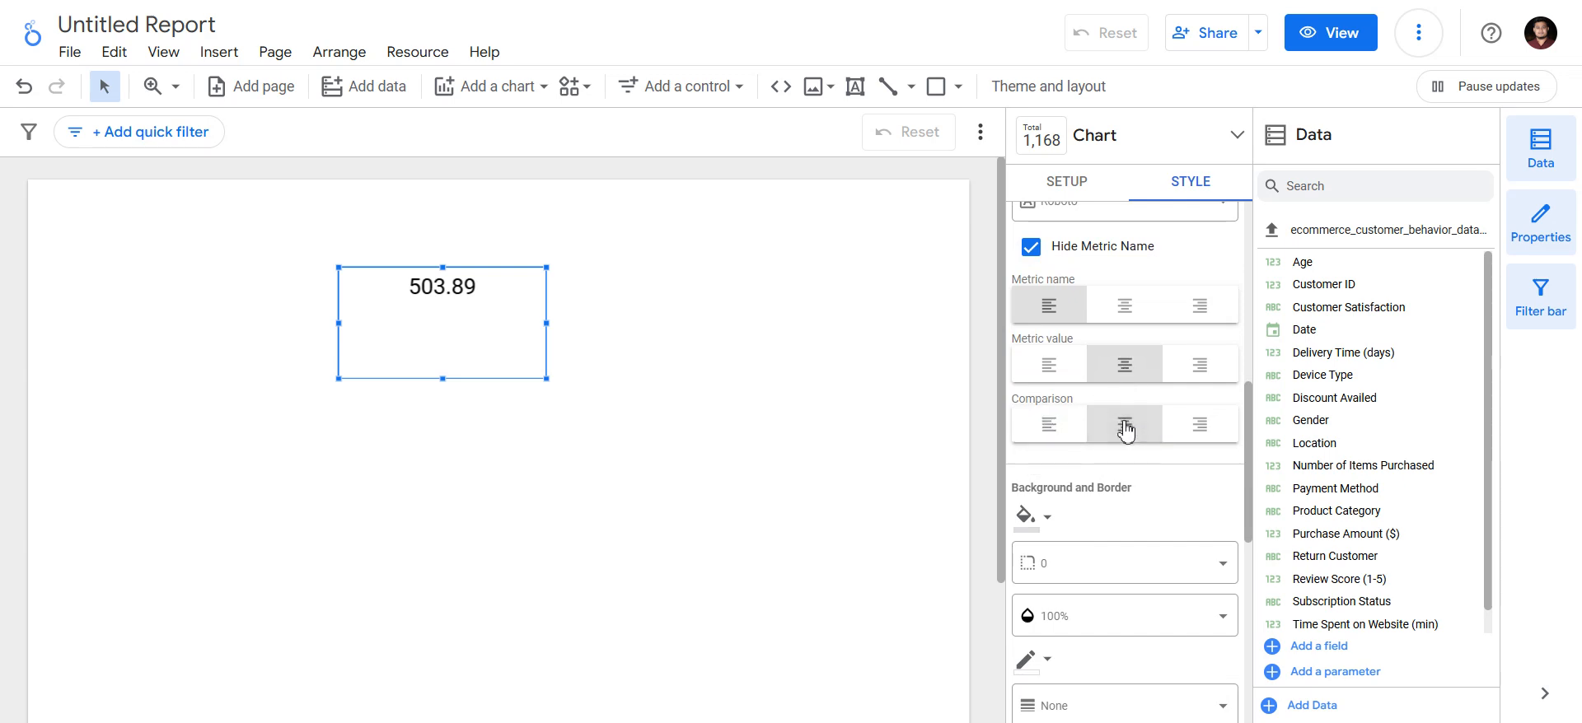
{"action": "left_click", "coordinate": [1048, 425]}
Fill the scorecard's background with red
{"action": "scroll", "coordinate": [1048, 425], "scroll_direction": "down", "scroll_amount": 2}
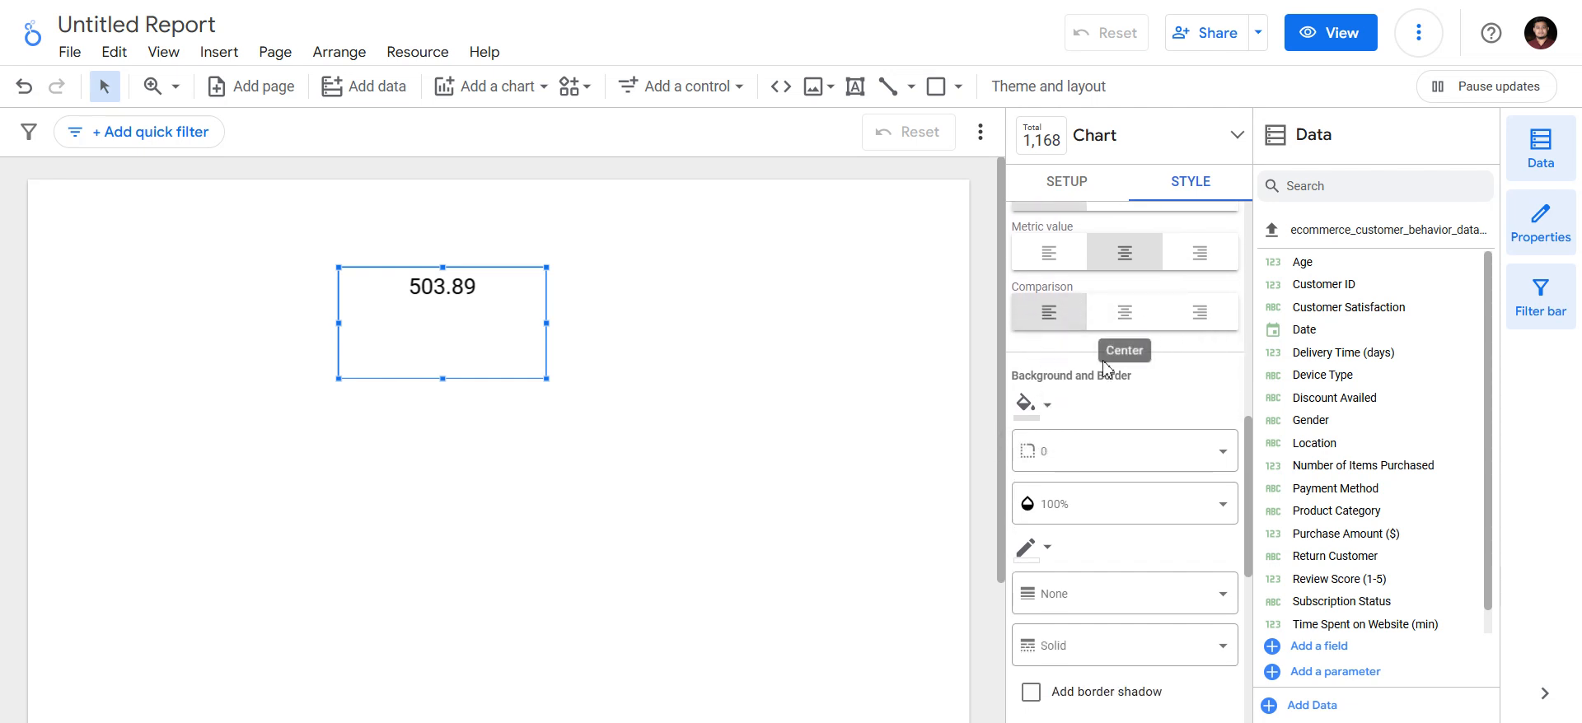
{"action": "left_click", "coordinate": [1052, 406]}
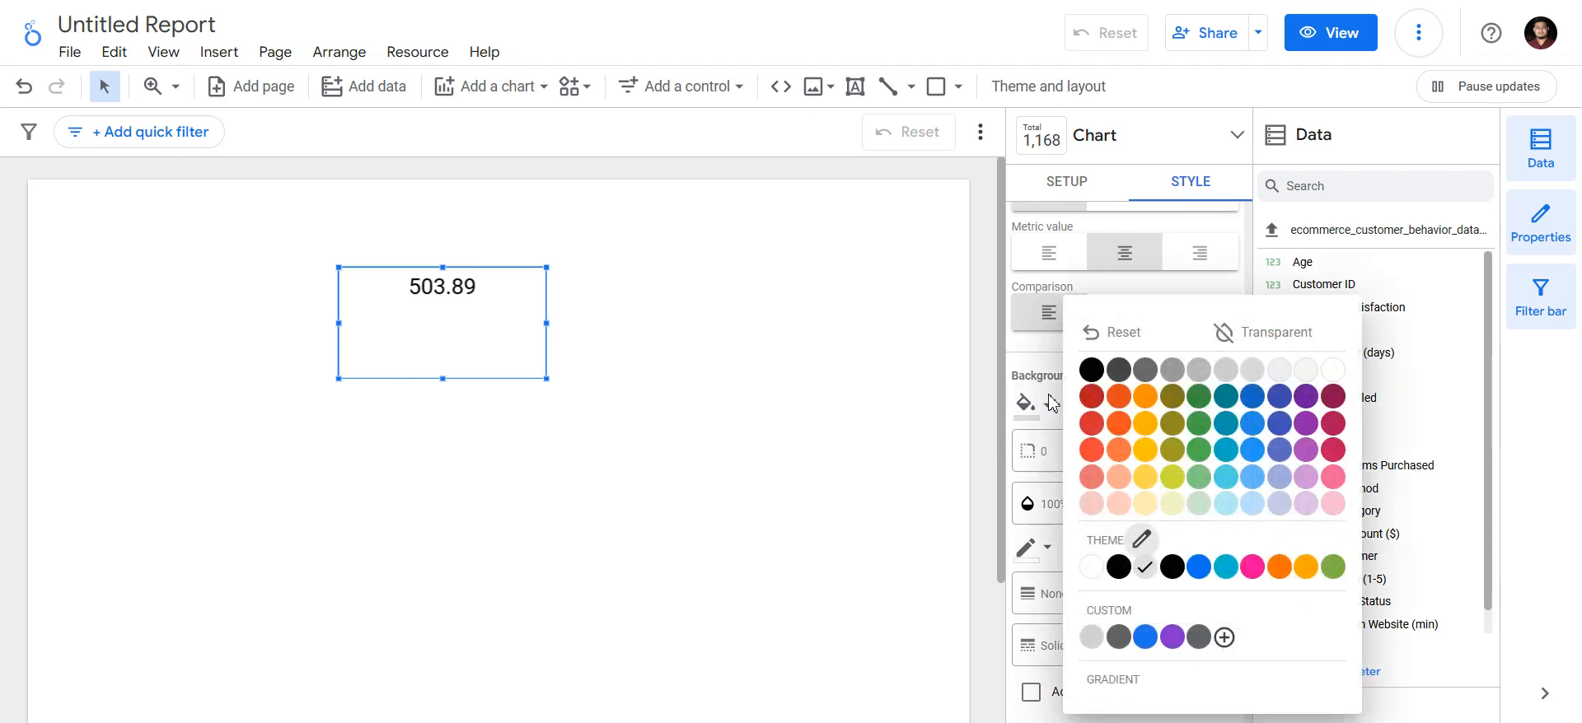
{"action": "left_click", "coordinate": [1104, 425]}
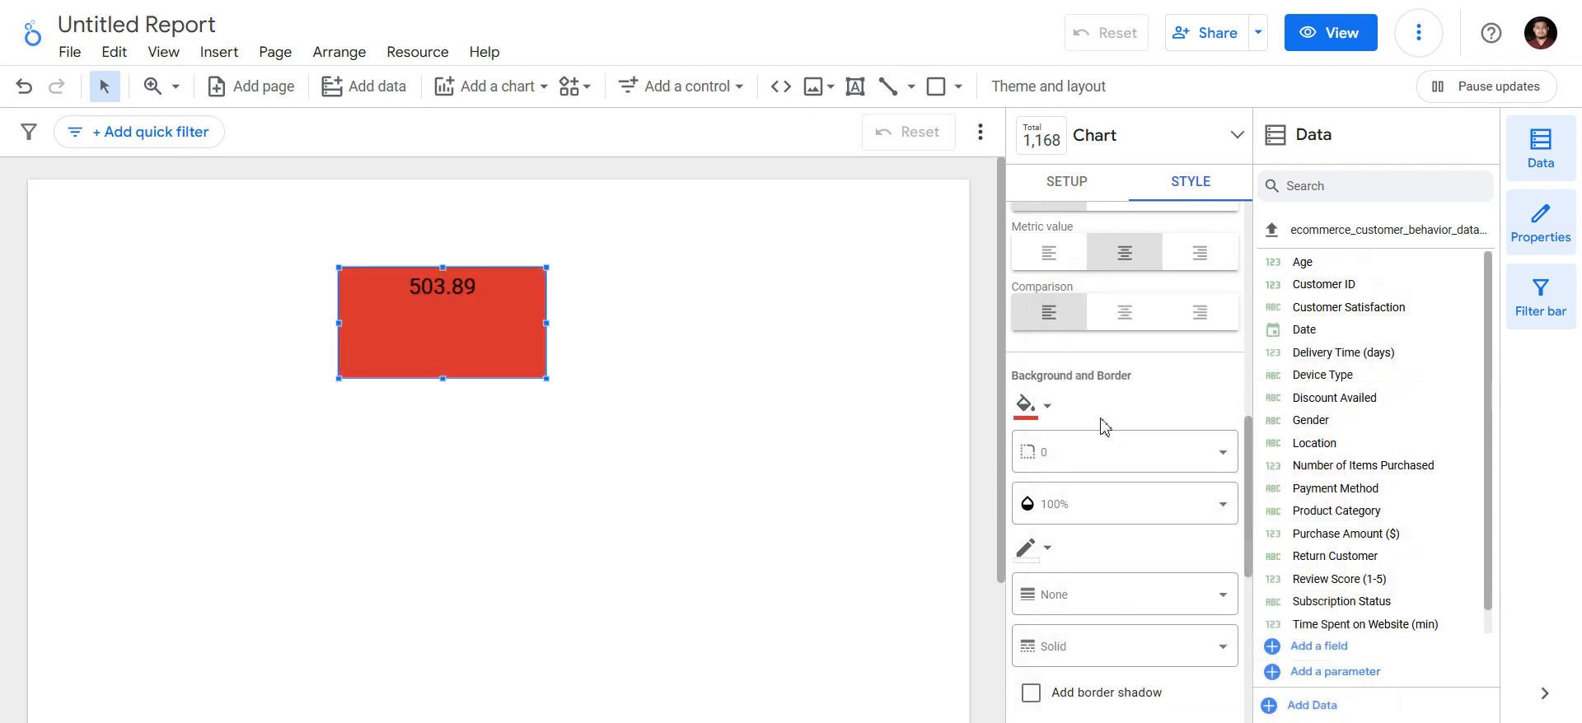
Round the scorecard's corners, trying a border radius of 10 and settling on 30, and deselect the scorecard
{"action": "left_click", "coordinate": [1139, 458]}
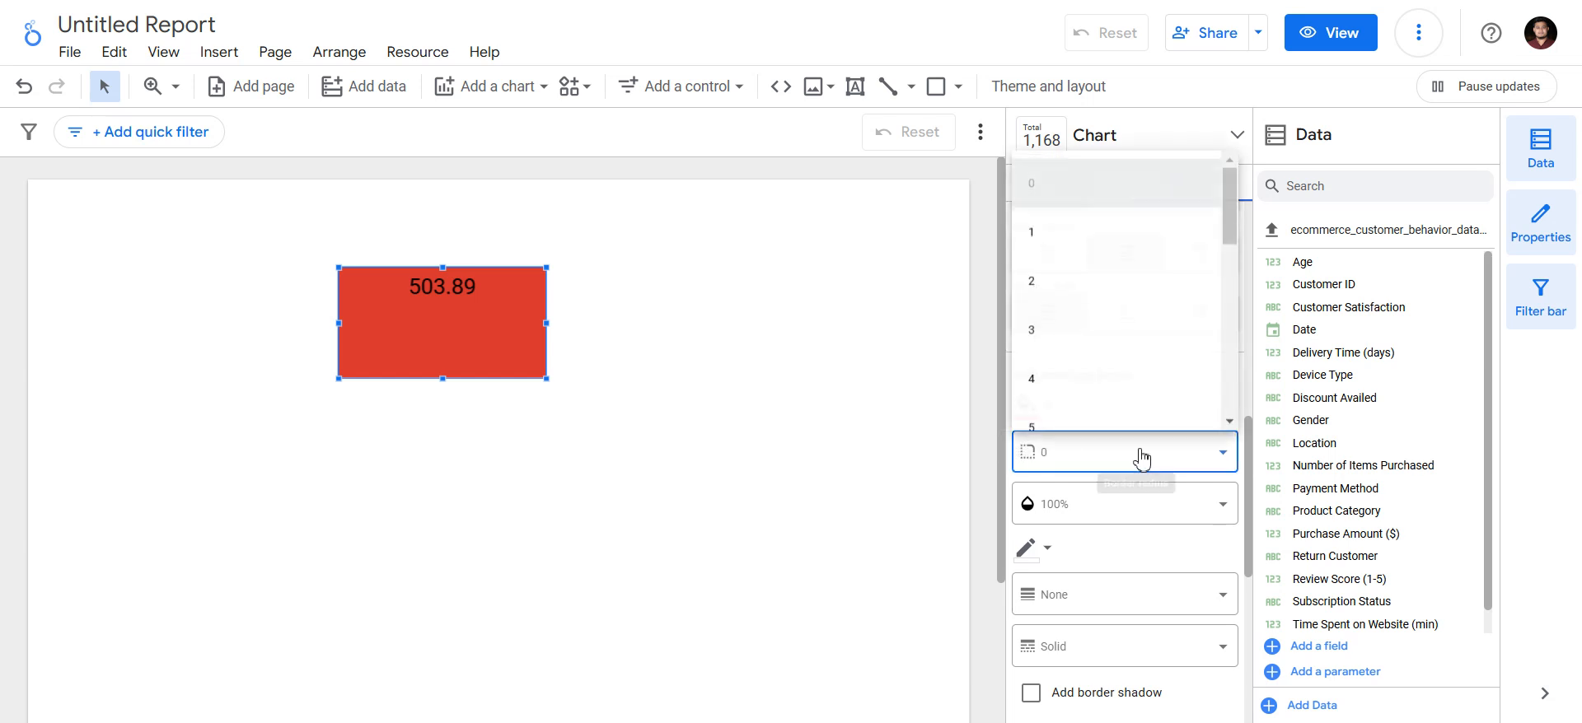
{"action": "scroll", "coordinate": [1086, 392], "scroll_direction": "down", "scroll_amount": 1}
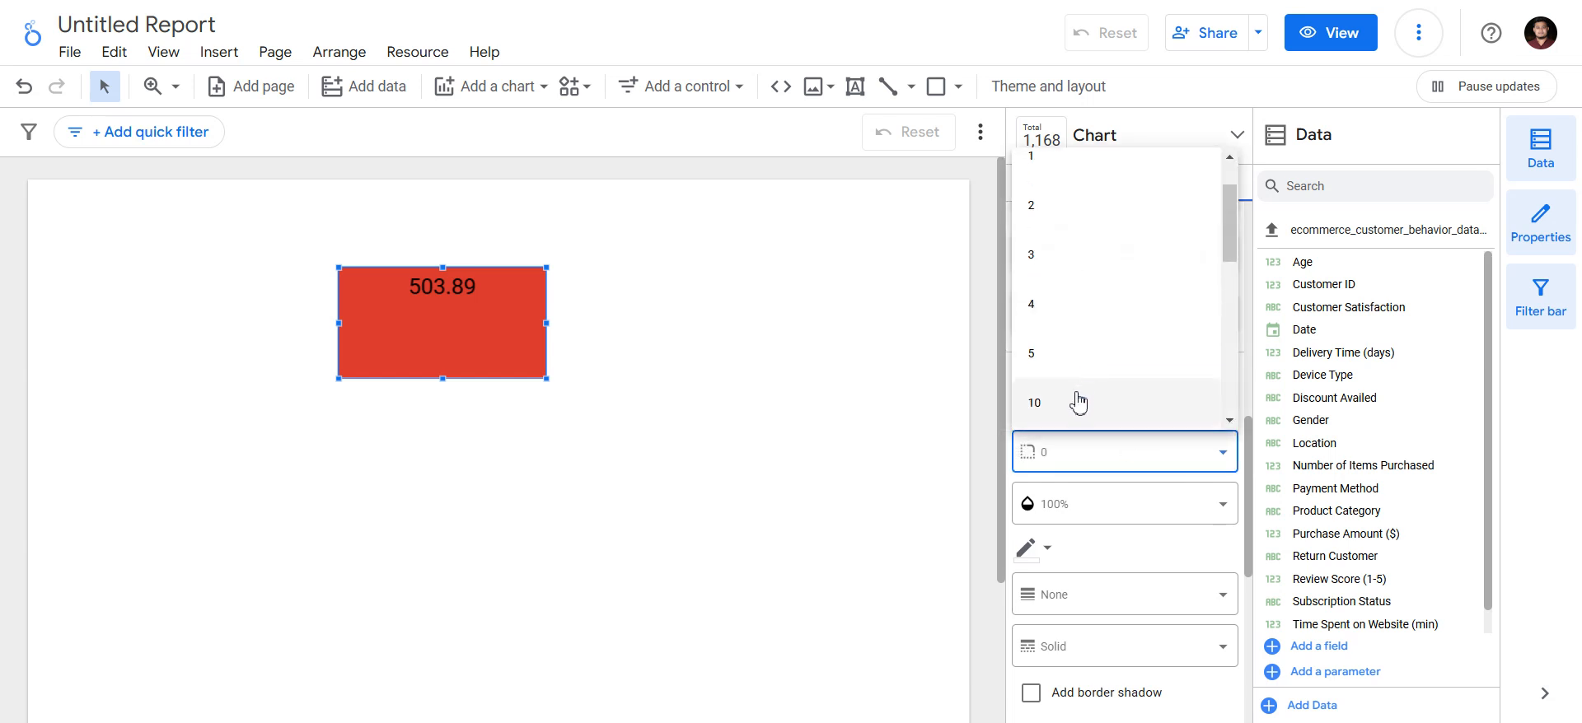
{"action": "left_click", "coordinate": [1076, 403]}
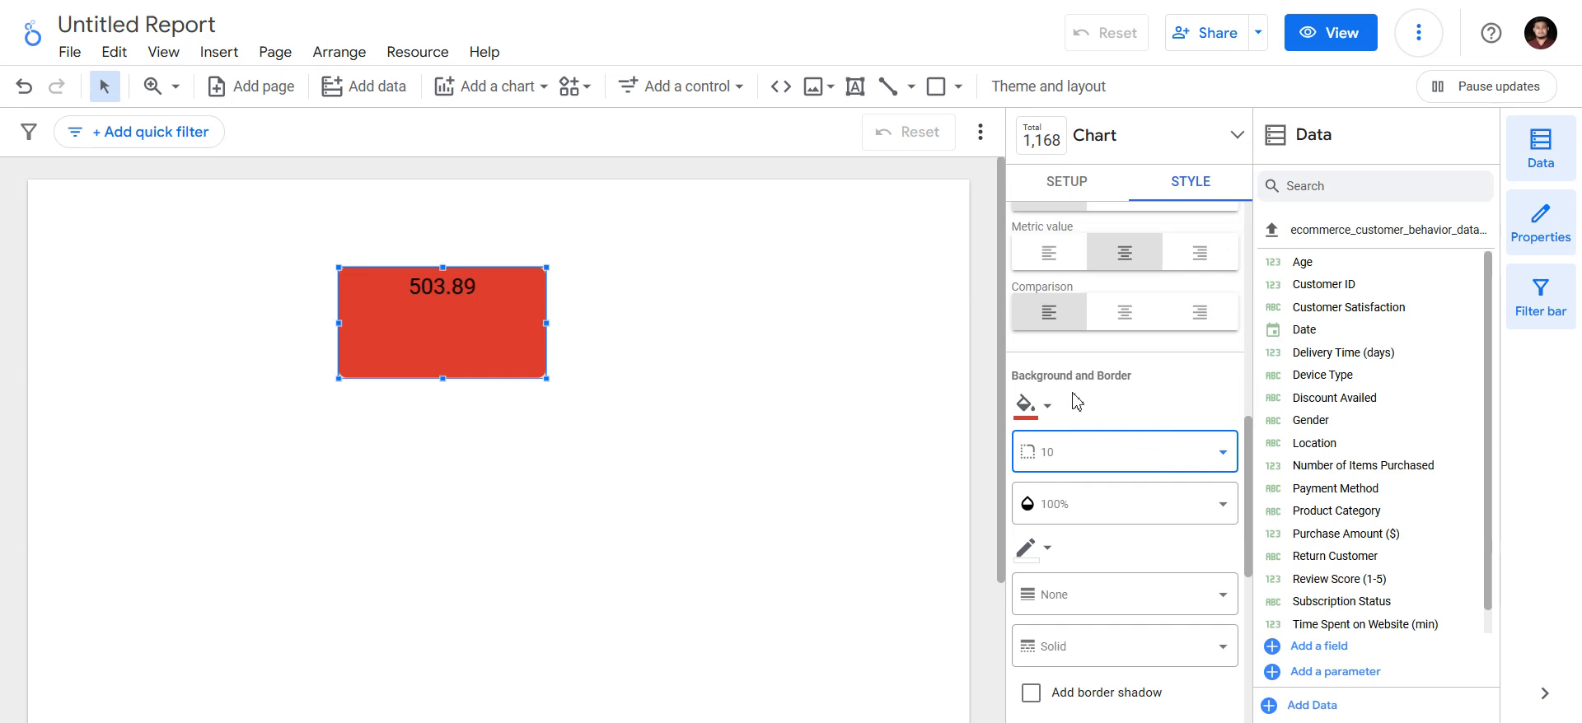
{"action": "left_click", "coordinate": [1064, 453]}
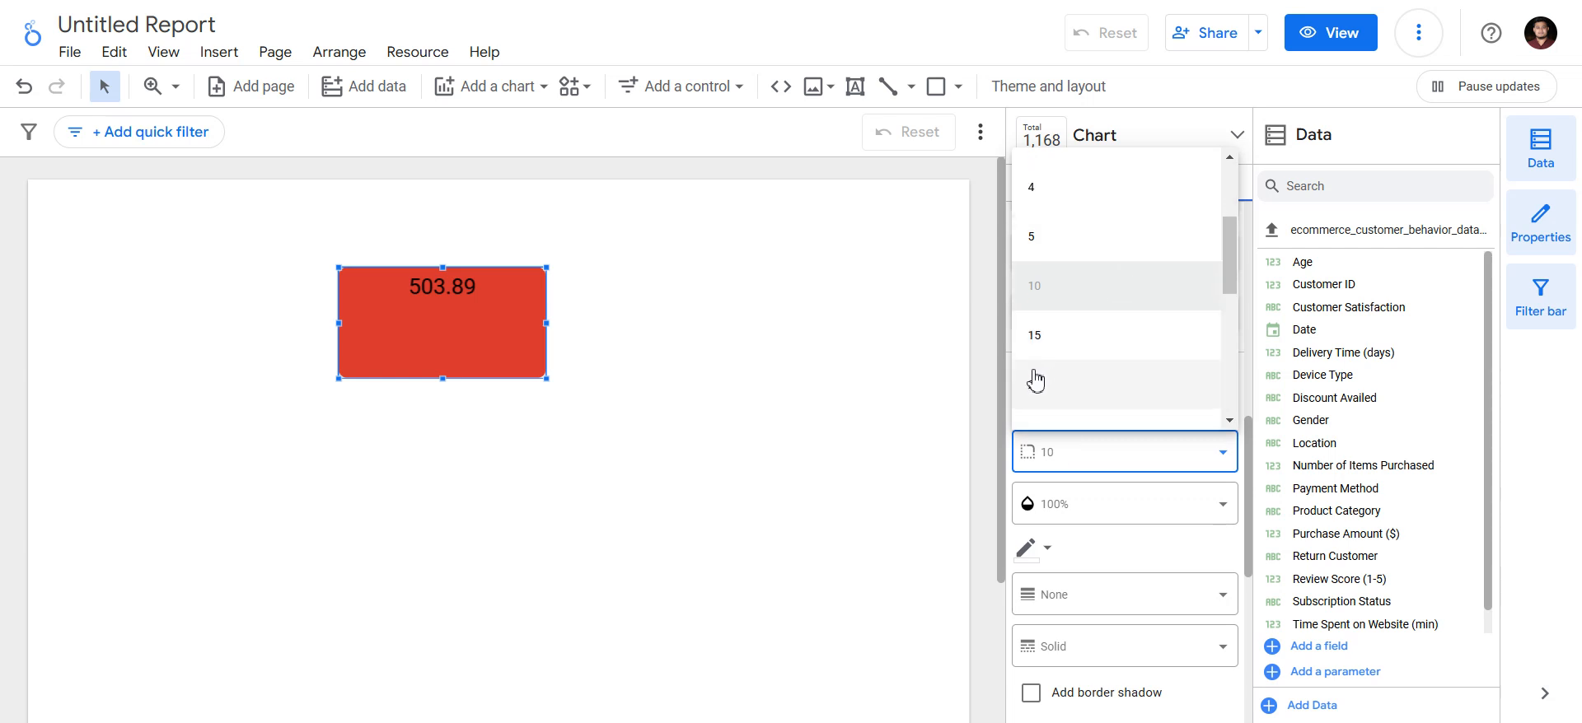
{"action": "scroll", "coordinate": [1035, 377], "scroll_direction": "down", "scroll_amount": 4}
{"action": "left_click", "coordinate": [1035, 379]}
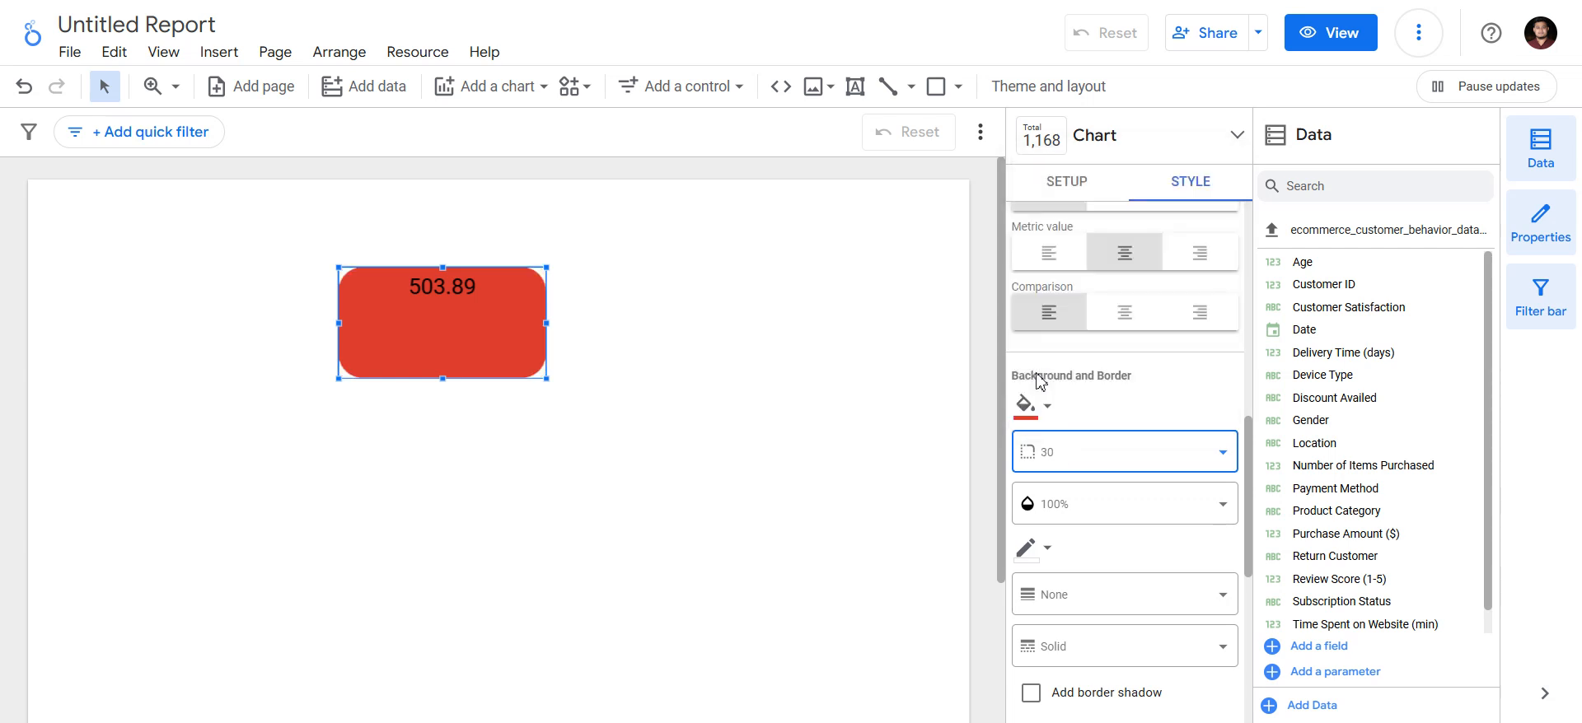
{"action": "left_click", "coordinate": [482, 528]}
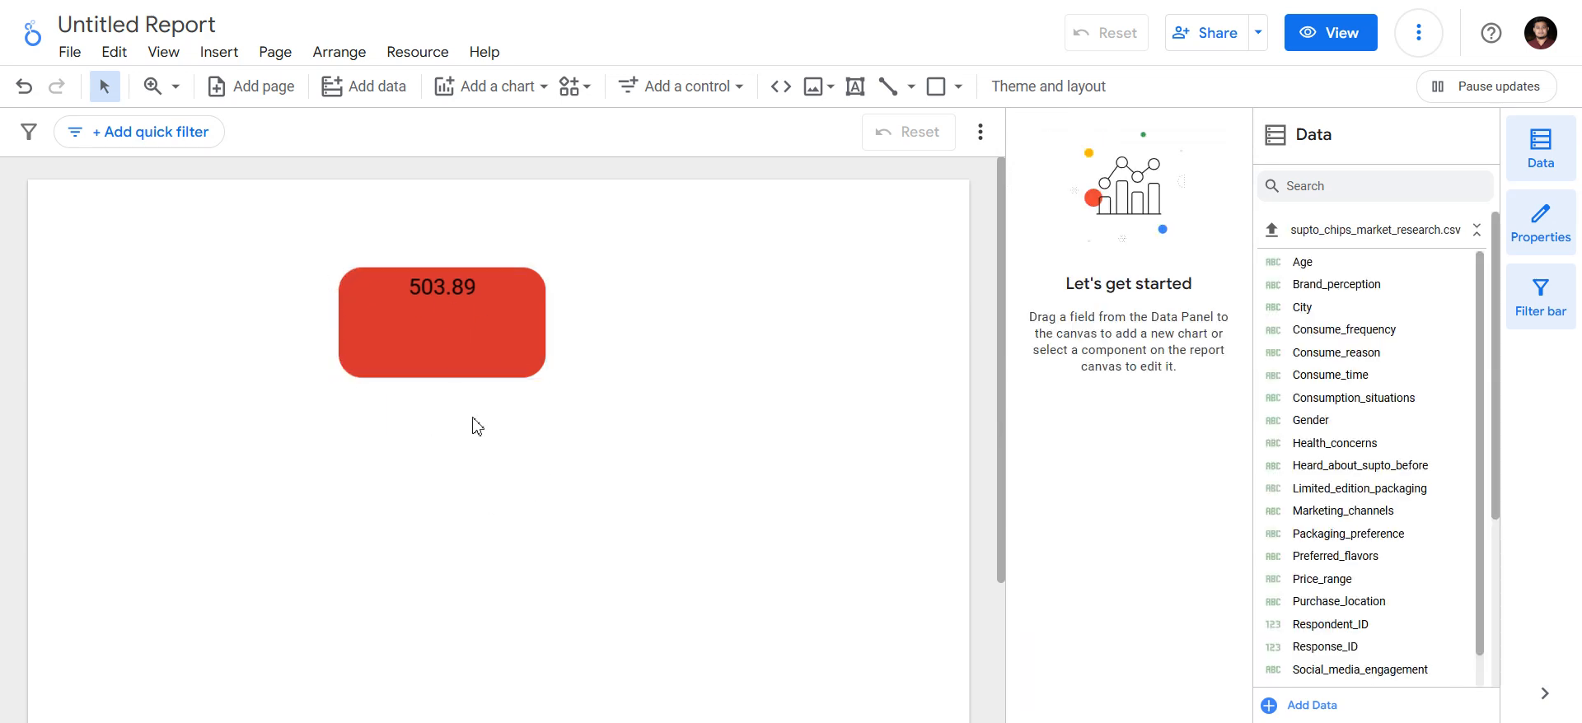
Move the scorecard's value down by trying a top padding of 32px and settling on 48px
{"action": "left_click", "coordinate": [458, 347]}
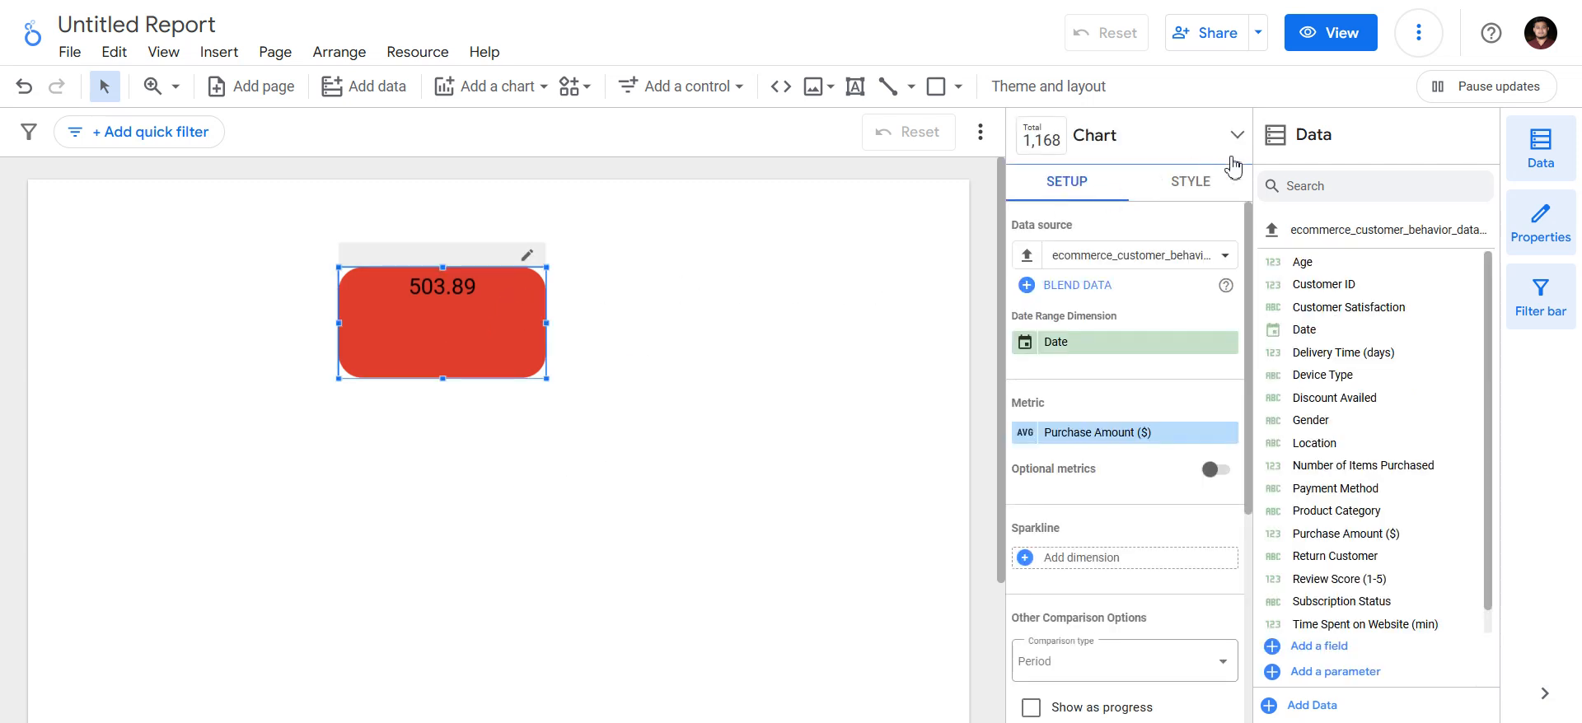
{"action": "left_click", "coordinate": [1202, 185]}
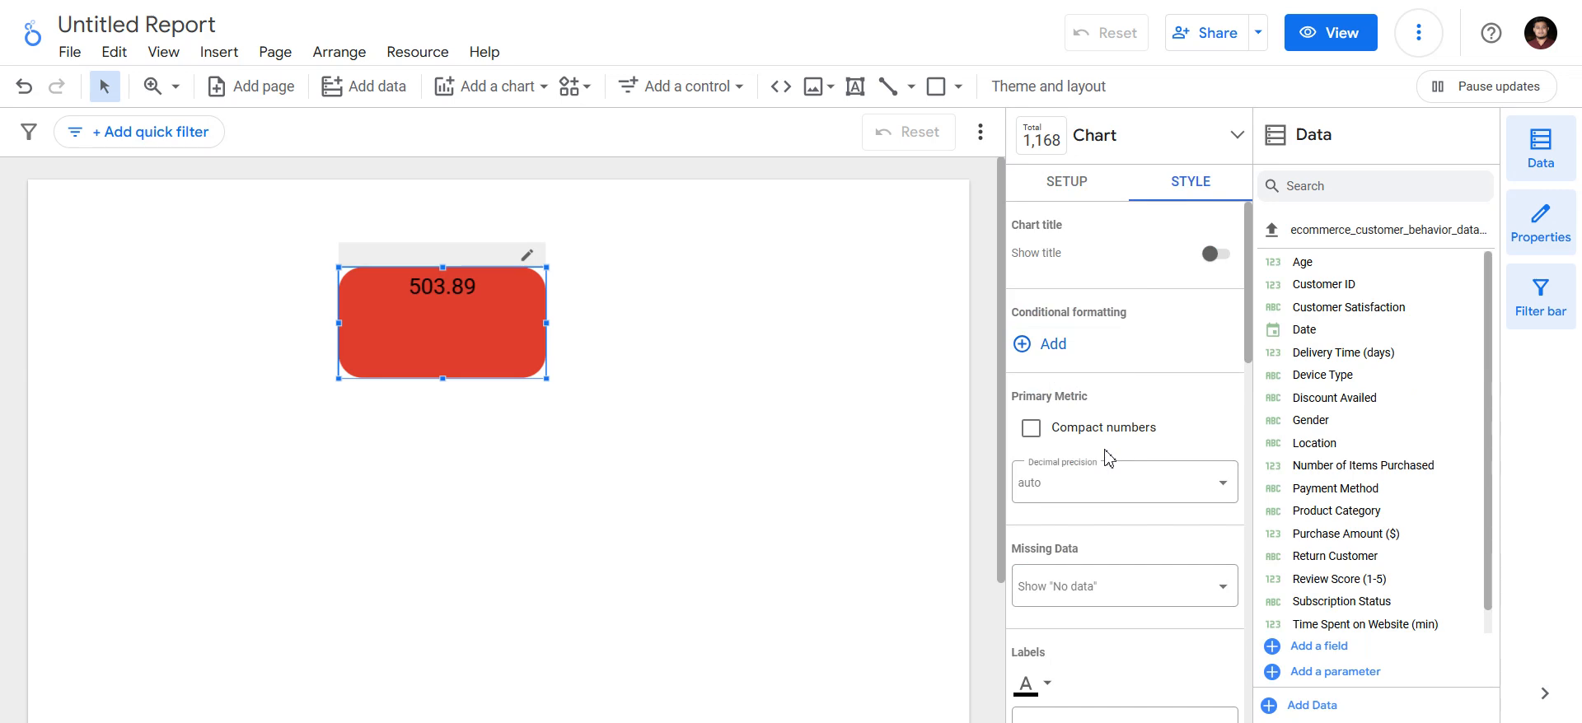
{"action": "scroll", "coordinate": [1108, 459], "scroll_direction": "down", "scroll_amount": 10}
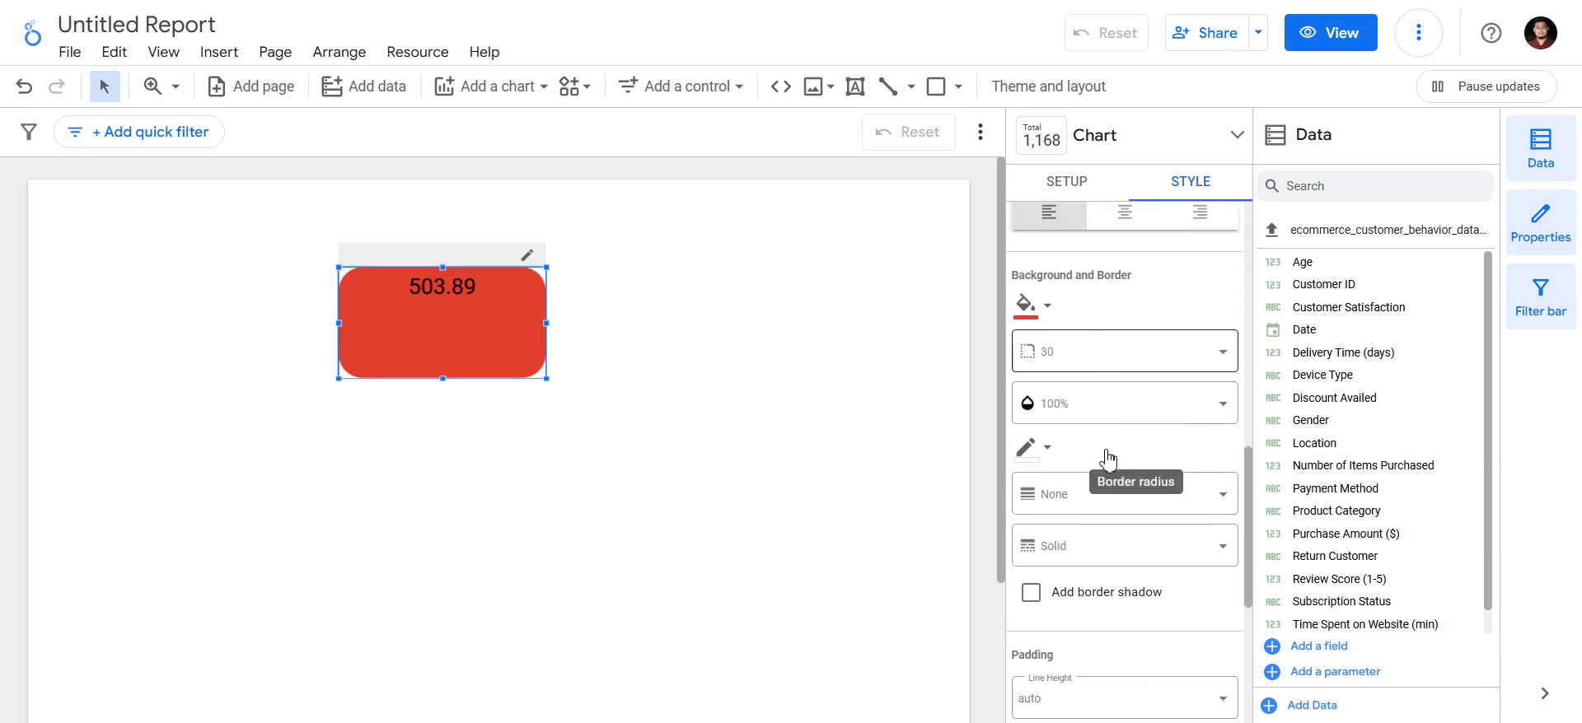
{"action": "scroll", "coordinate": [1122, 404], "scroll_direction": "down", "scroll_amount": 2}
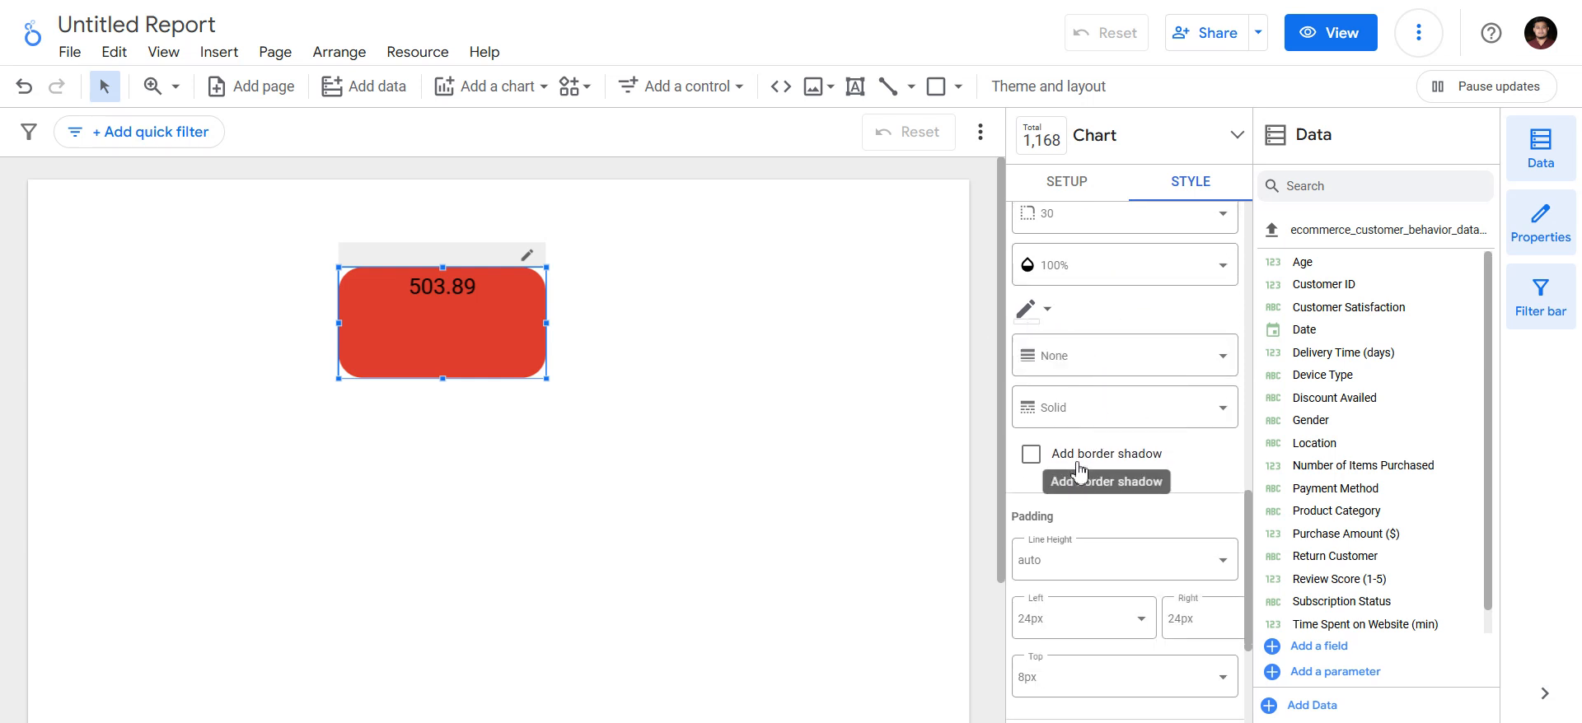
{"action": "scroll", "coordinate": [1096, 552], "scroll_direction": "down", "scroll_amount": 3}
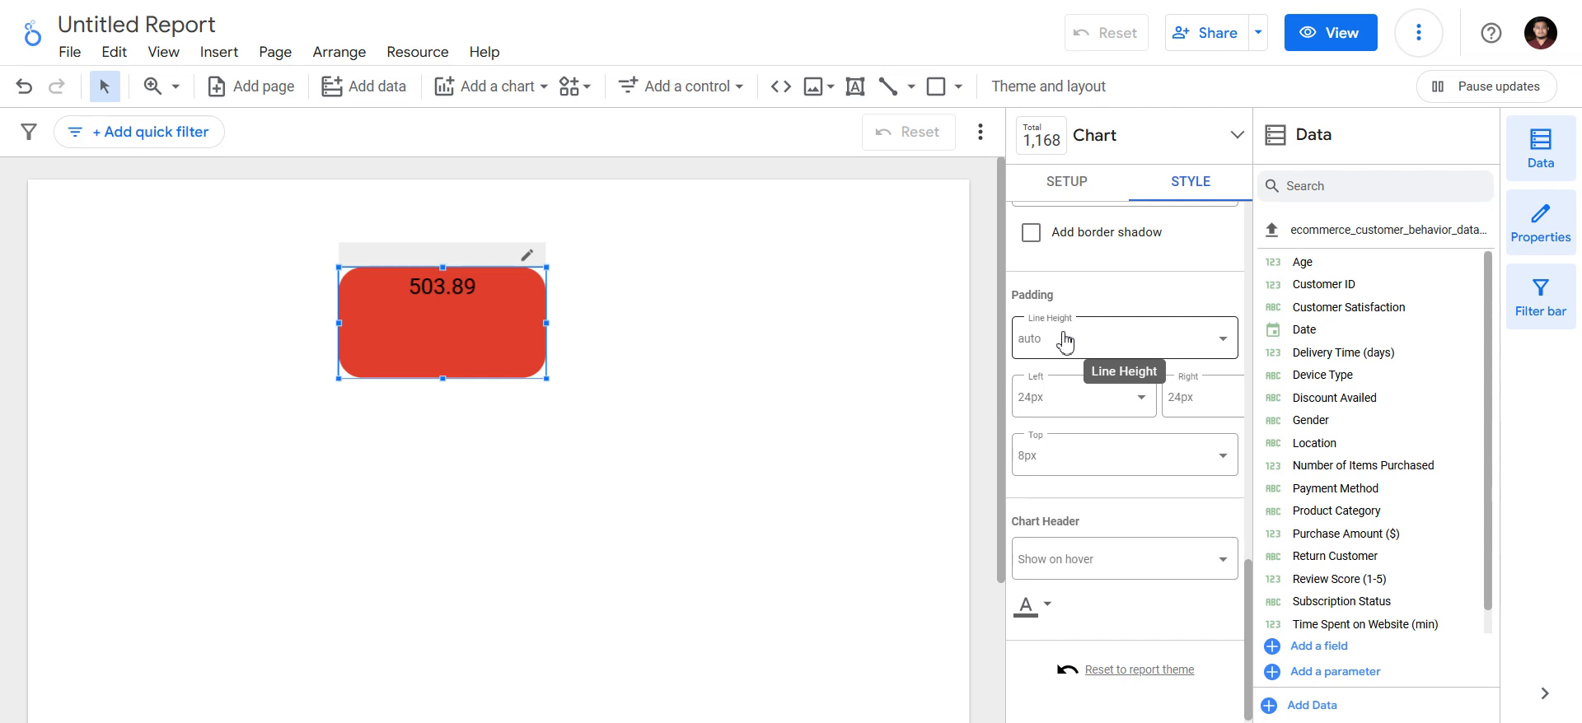
{"action": "scroll", "coordinate": [1065, 341], "scroll_direction": "down", "scroll_amount": 1}
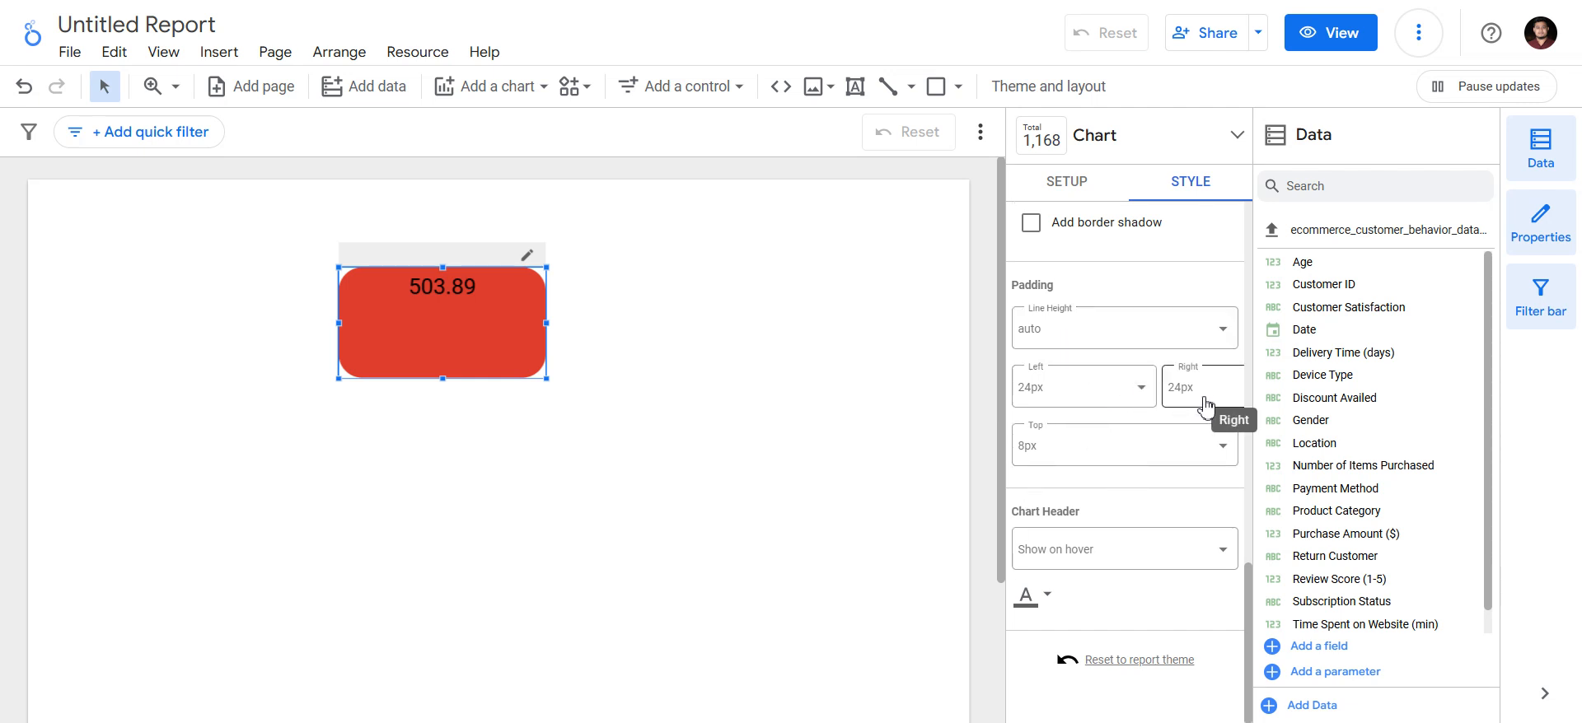
{"action": "left_click", "coordinate": [1126, 455]}
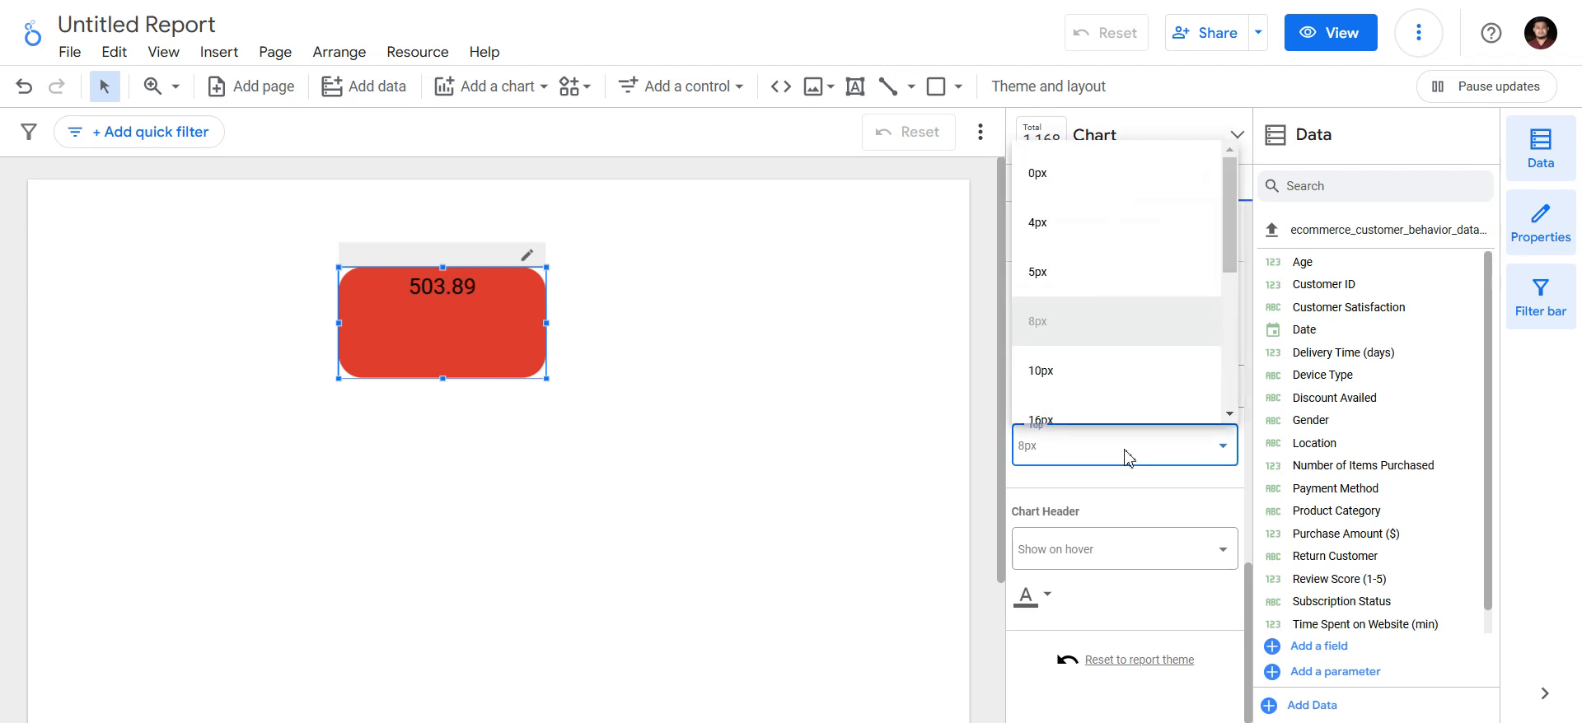
{"action": "scroll", "coordinate": [1120, 389], "scroll_direction": "down", "scroll_amount": 3}
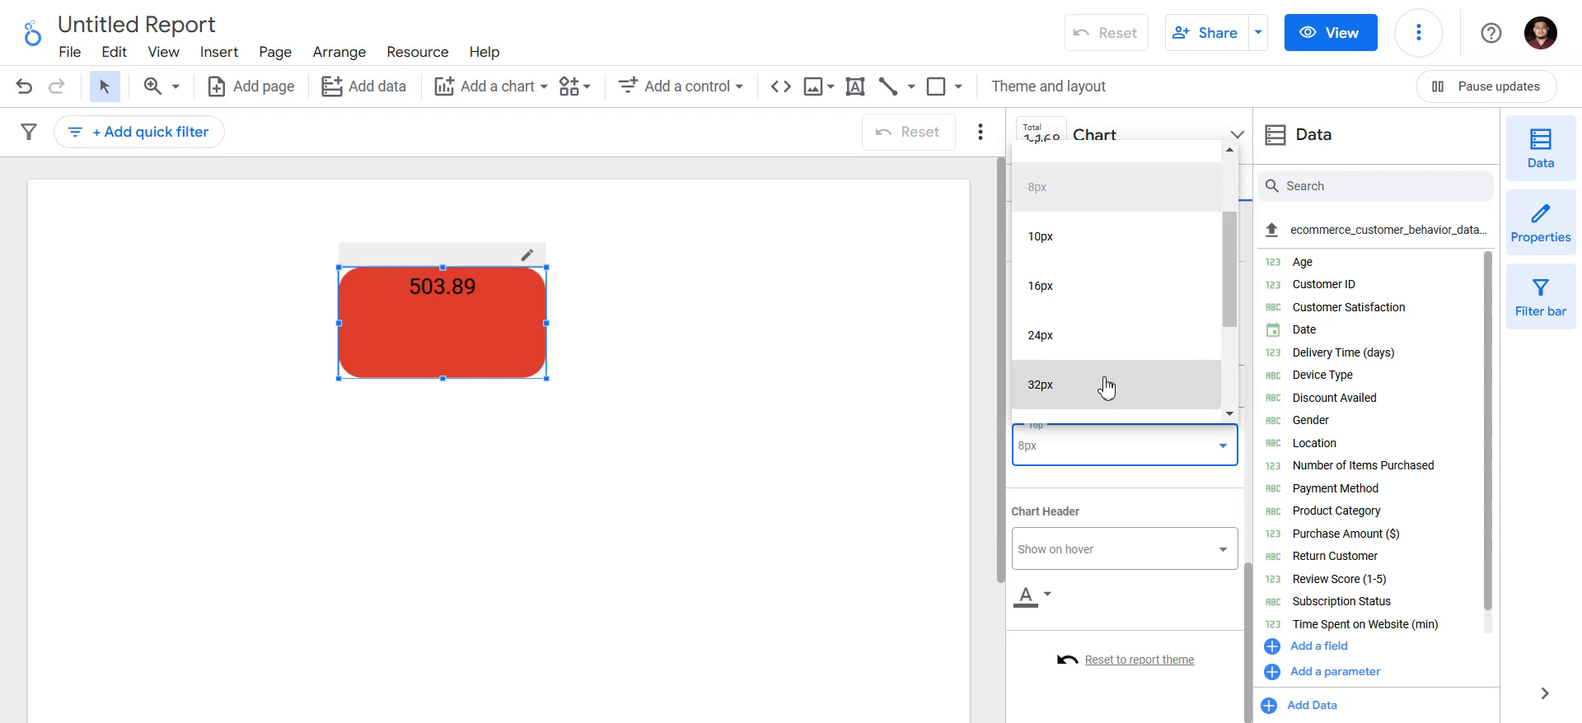
{"action": "left_click", "coordinate": [1105, 386]}
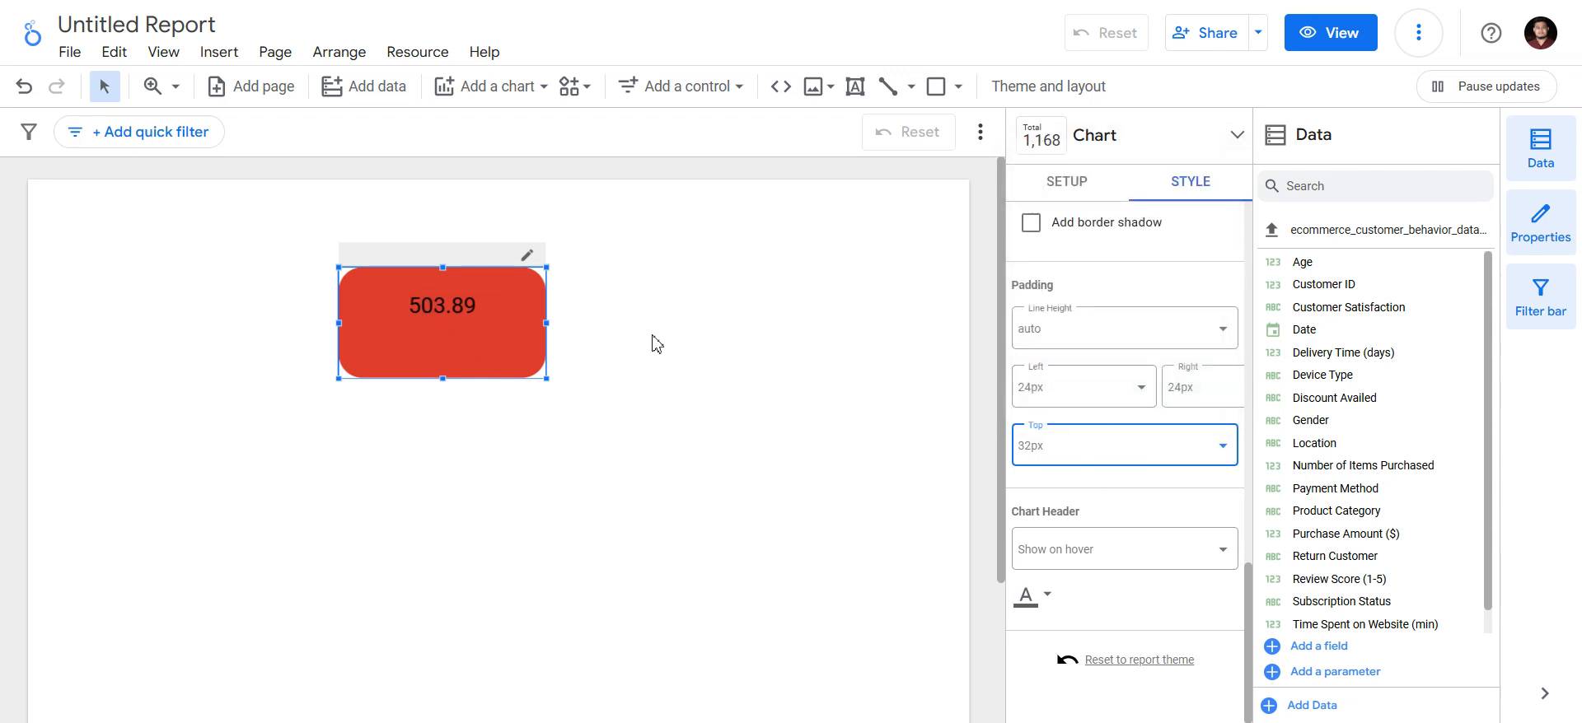
{"action": "left_click", "coordinate": [1114, 455]}
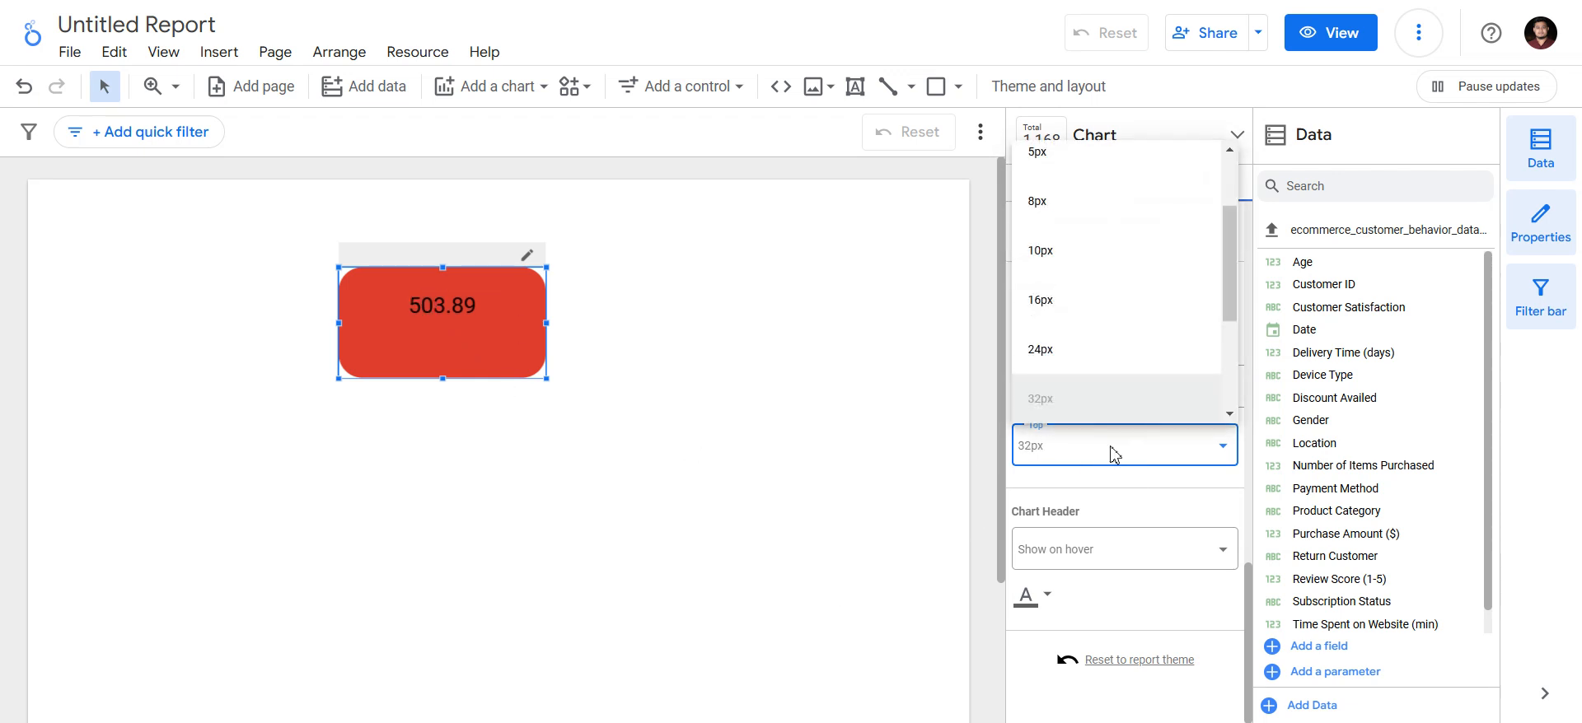
{"action": "scroll", "coordinate": [1153, 280], "scroll_direction": "down", "scroll_amount": 2}
{"action": "left_click", "coordinate": [1063, 350]}
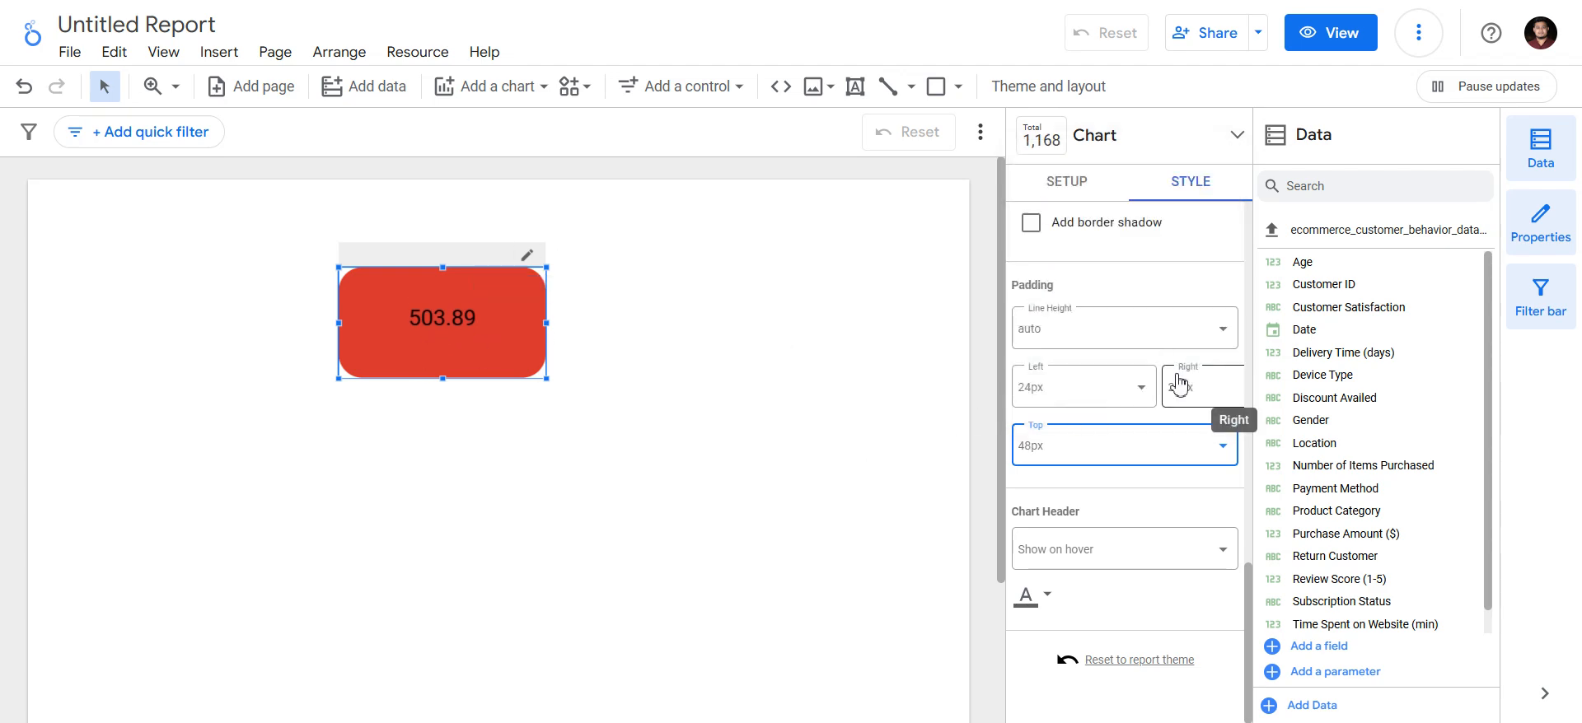
{"action": "scroll", "coordinate": [1170, 381], "scroll_direction": "up", "scroll_amount": 10}
{"action": "scroll", "coordinate": [1180, 382], "scroll_direction": "up", "scroll_amount": 1}
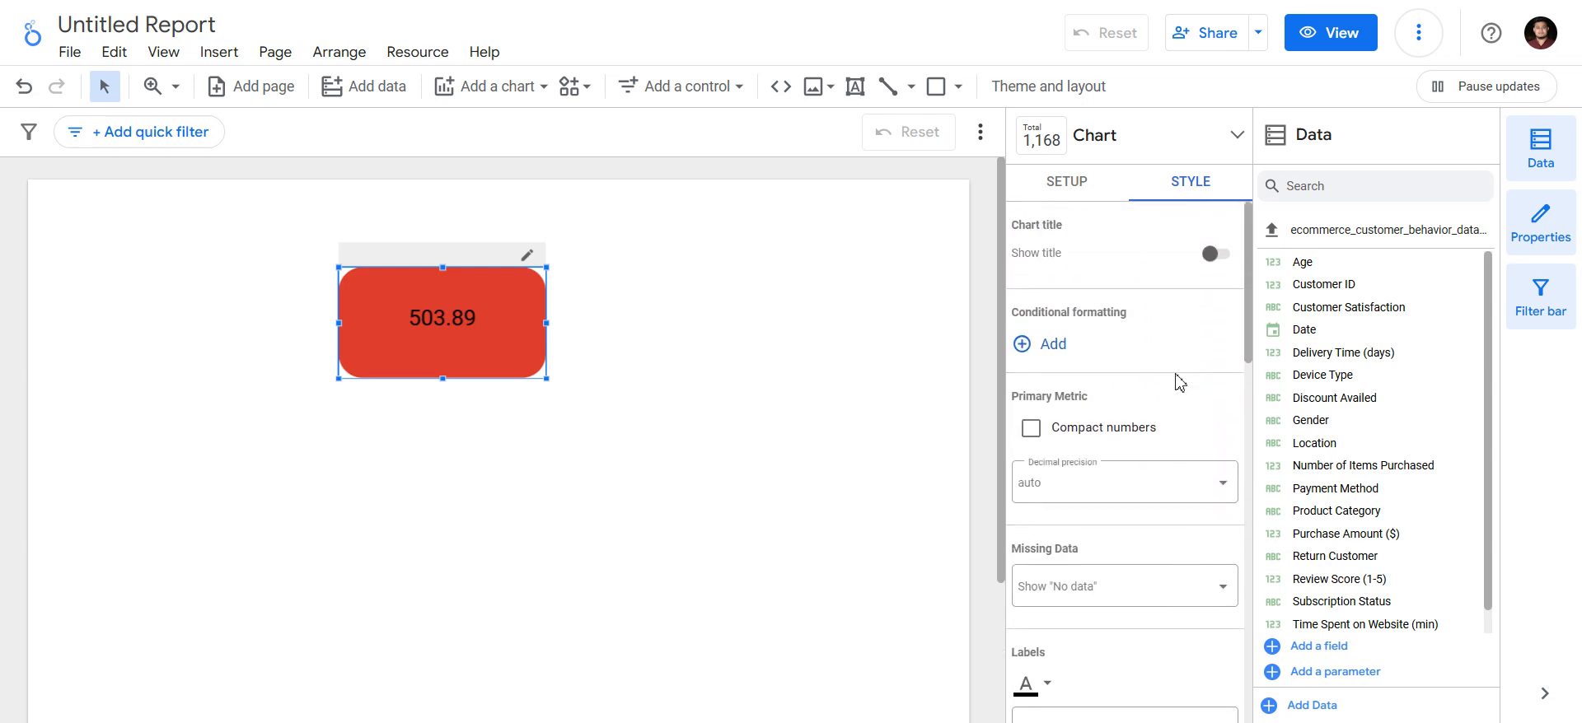